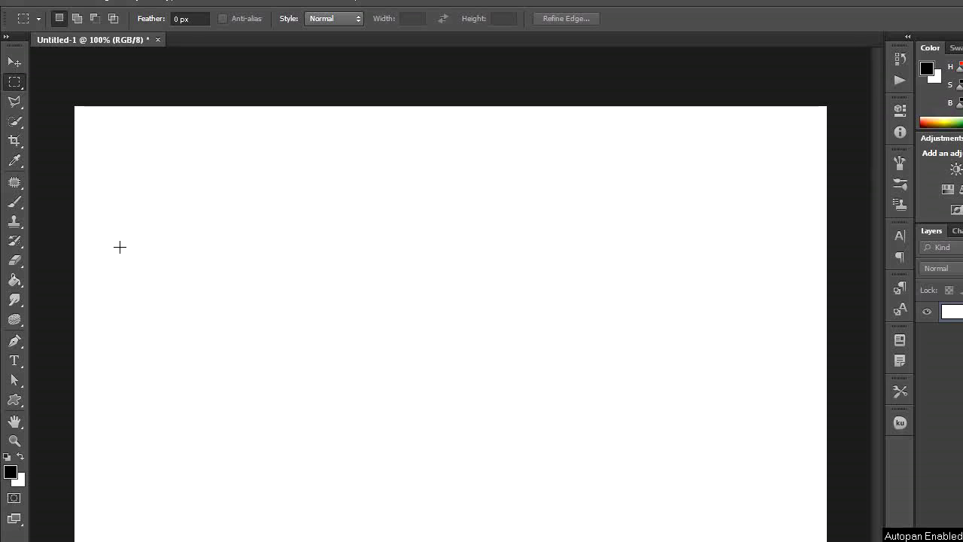
Step: Draw a closed triangle path with the Pen Tool near the canvas top-left, creating Shape 1
{"action": "left_click", "coordinate": [18, 346]}
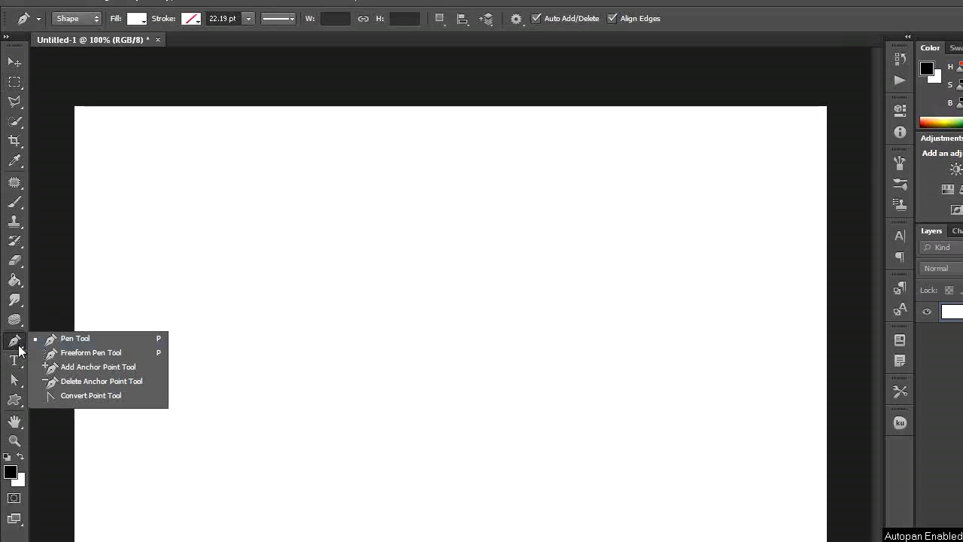
{"action": "left_click", "coordinate": [82, 337]}
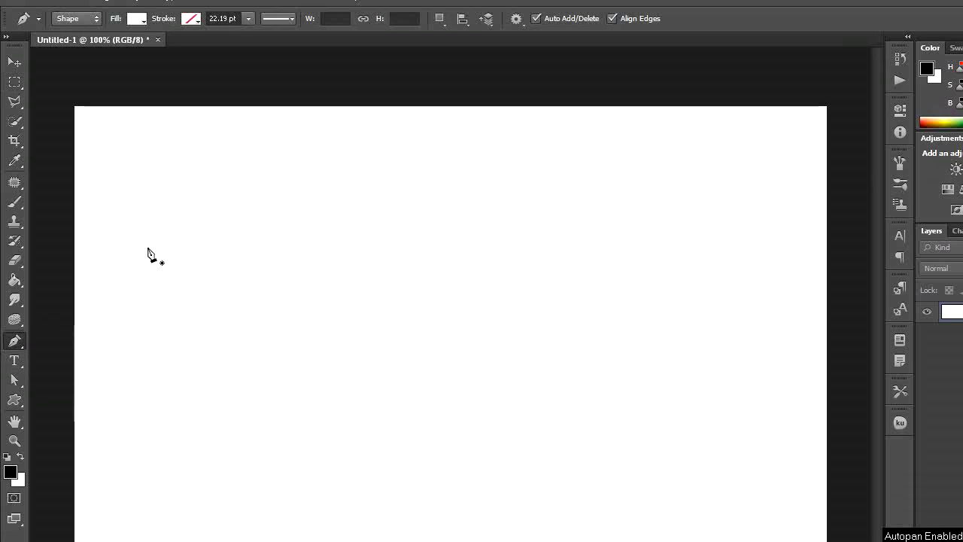
{"action": "left_click", "coordinate": [148, 249]}
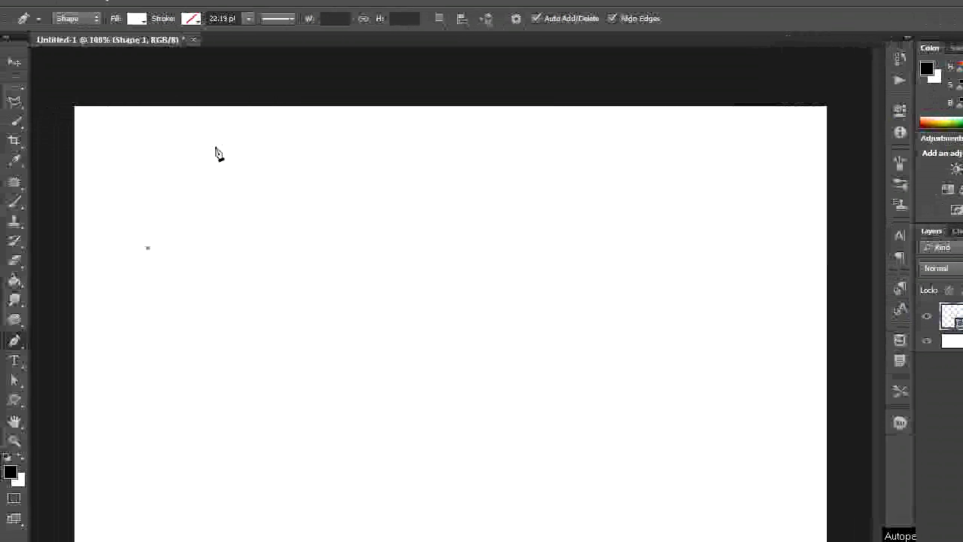
{"action": "left_click", "coordinate": [217, 142]}
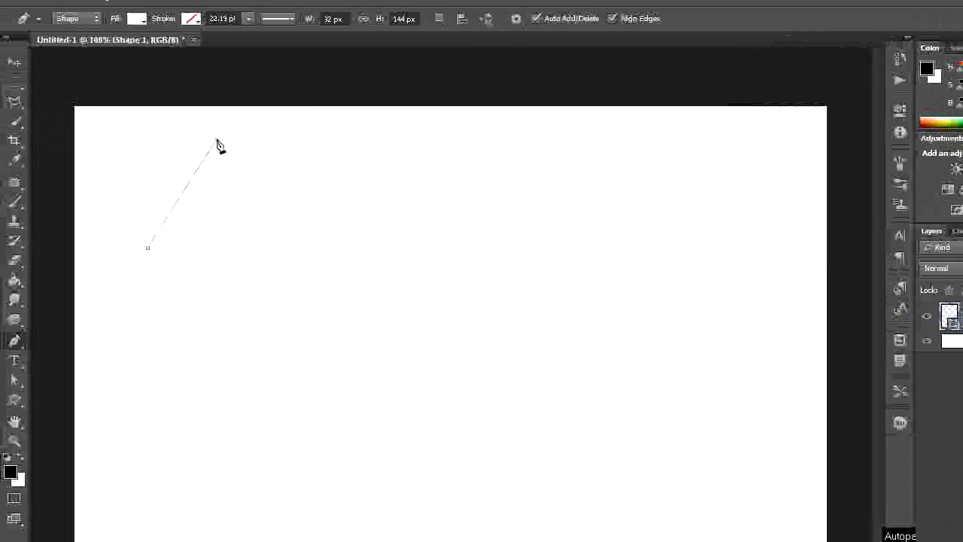
{"action": "left_click", "coordinate": [285, 247]}
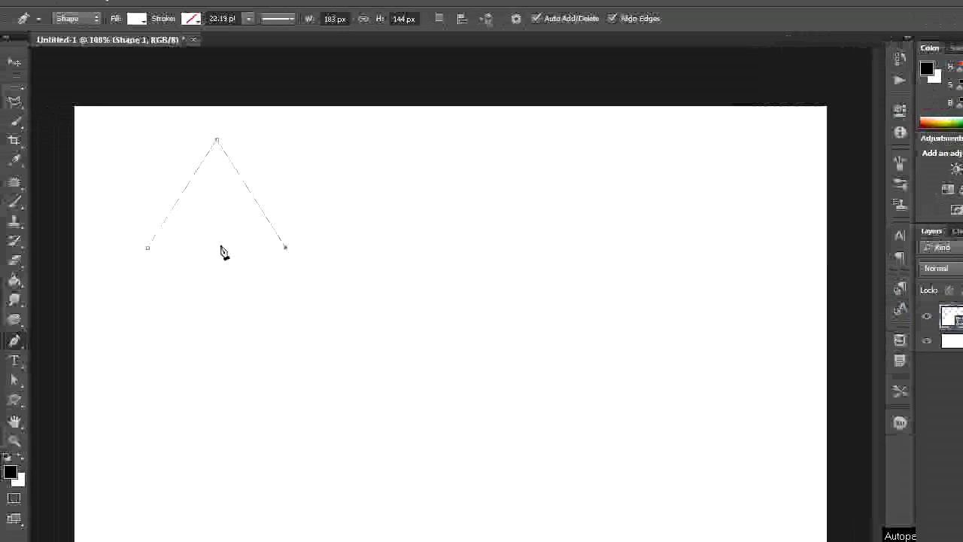
{"action": "left_click", "coordinate": [147, 249]}
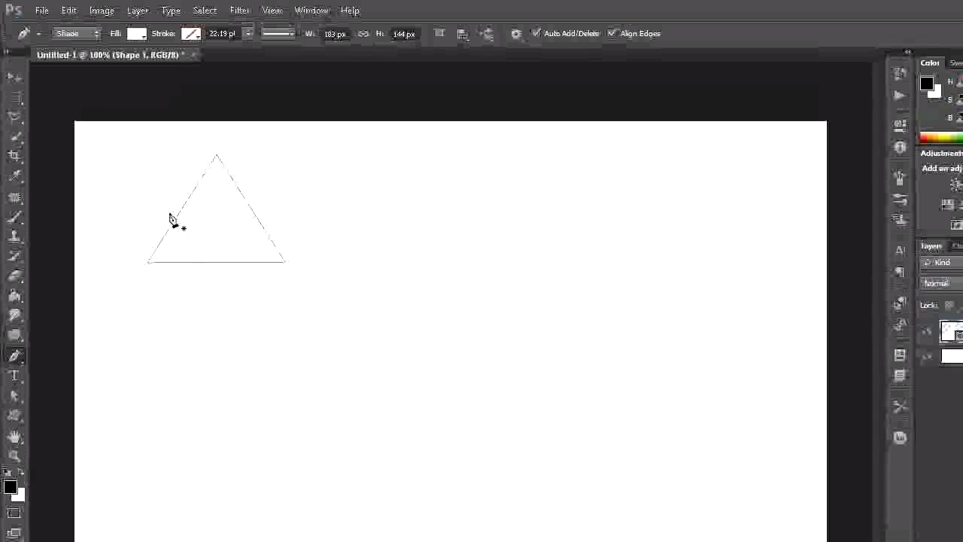
Step: Nudge the triangle's three corners inward, reshaping it to about 167 by 136 px
{"action": "left_click", "coordinate": [13, 397]}
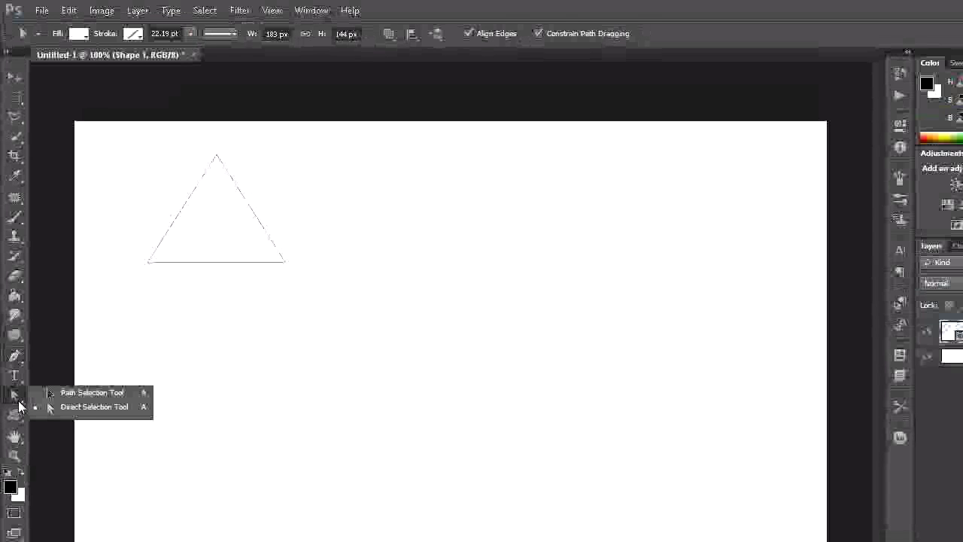
{"action": "left_click", "coordinate": [119, 397]}
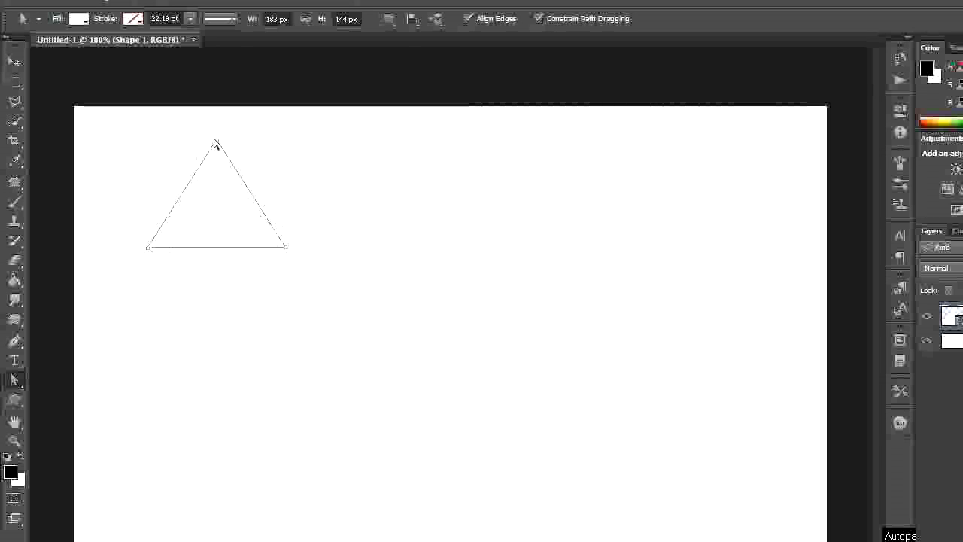
{"action": "left_click_drag", "start_coordinate": [286, 248], "coordinate": [280, 243]}
{"action": "left_click_drag", "start_coordinate": [148, 248], "coordinate": [154, 244]}
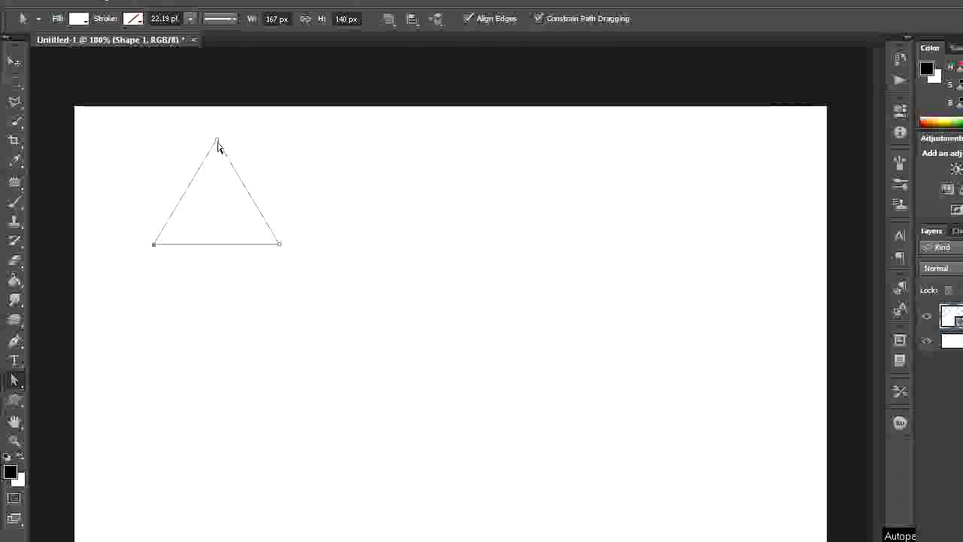
{"action": "left_click_drag", "start_coordinate": [217, 142], "coordinate": [222, 142]}
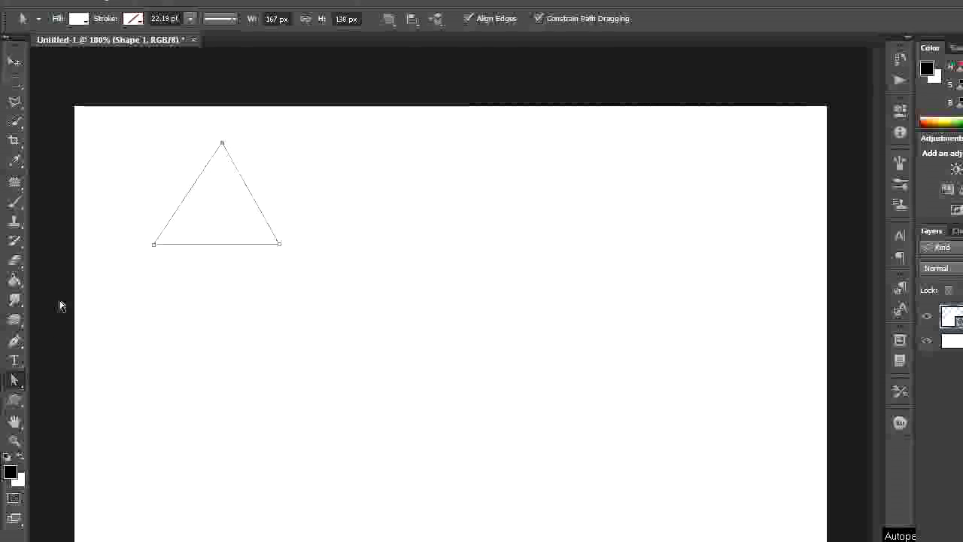
{"action": "left_click_drag", "start_coordinate": [22, 338], "coordinate": [69, 340]}
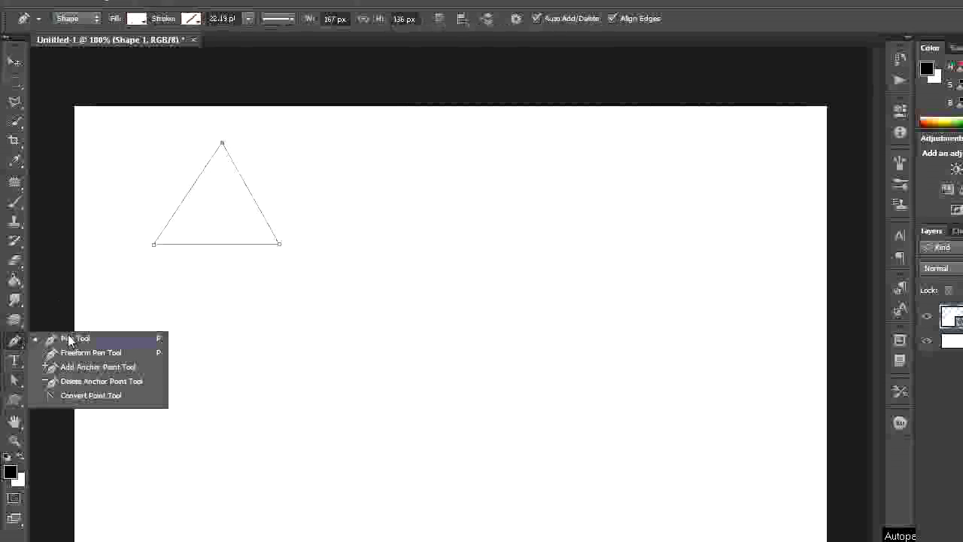
Step: Draw a closed skewed four-sided path, 219 by 154 px, right of the triangle on Shape 2
{"action": "left_click", "coordinate": [70, 339]}
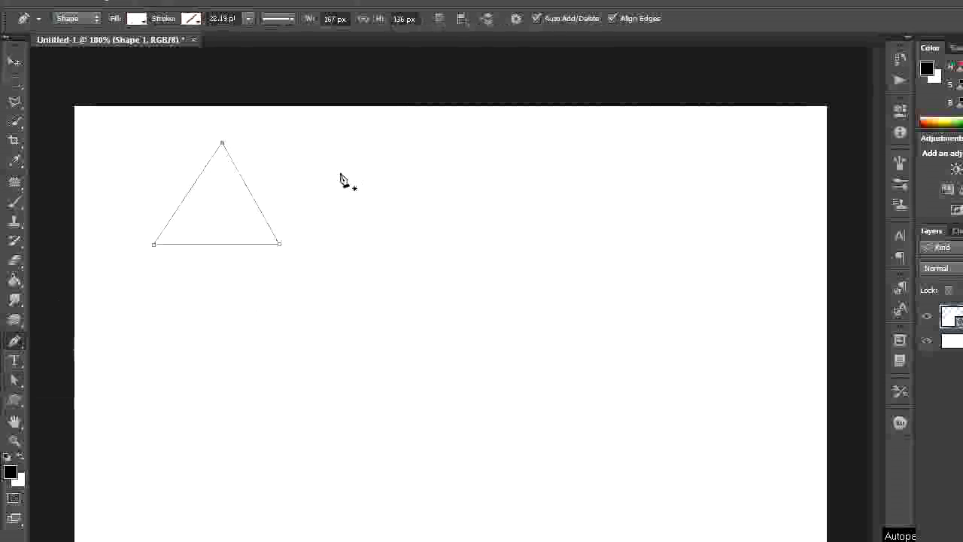
{"action": "left_click", "coordinate": [363, 161]}
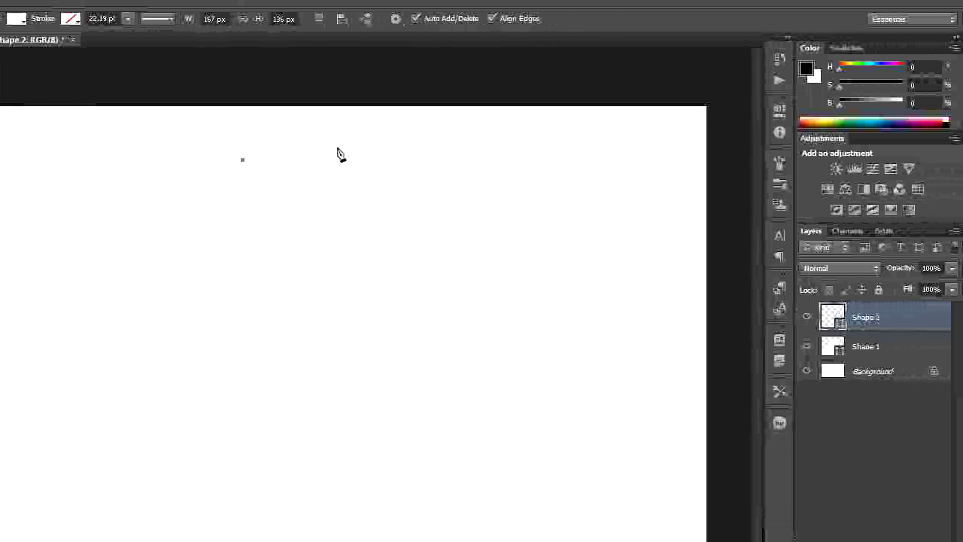
{"action": "left_click", "coordinate": [406, 152]}
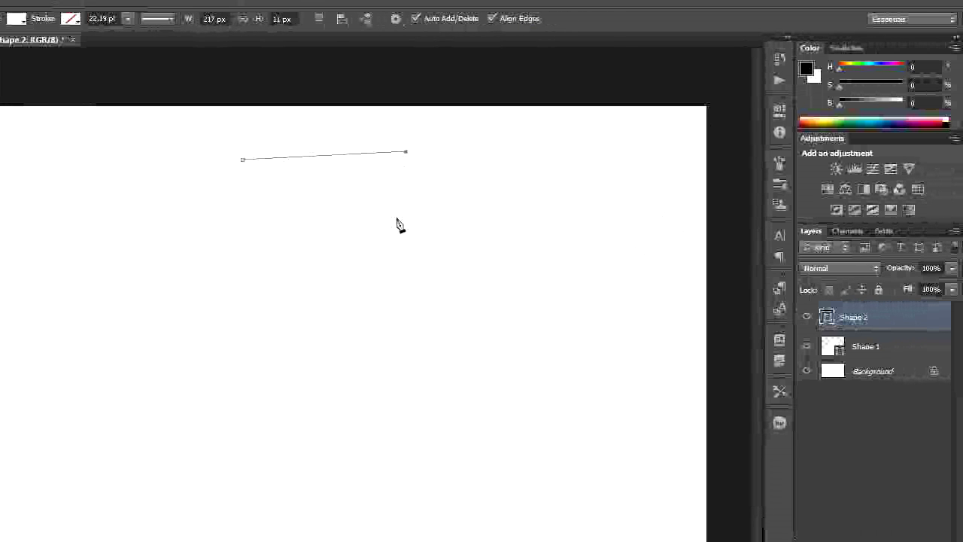
{"action": "left_click", "coordinate": [407, 252]}
{"action": "left_click", "coordinate": [247, 268]}
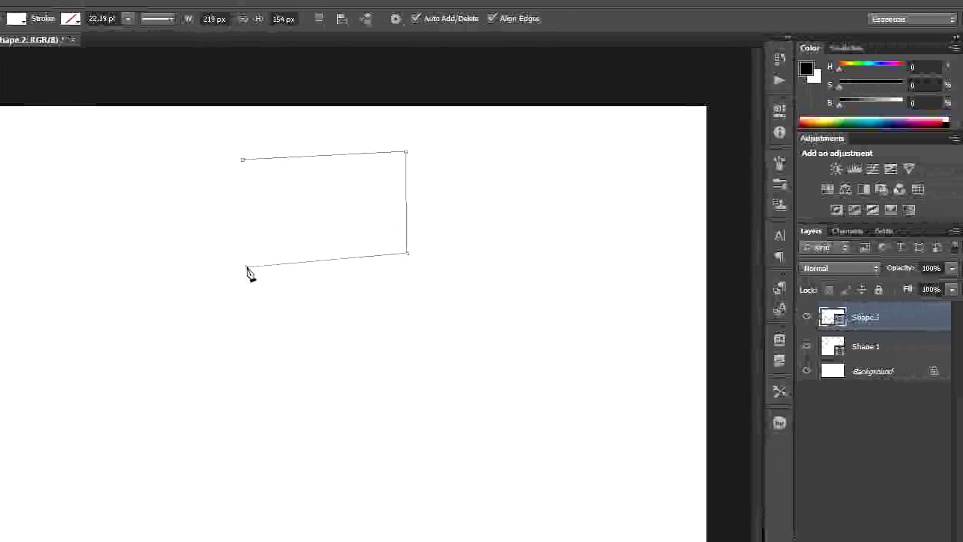
{"action": "left_click", "coordinate": [258, 163]}
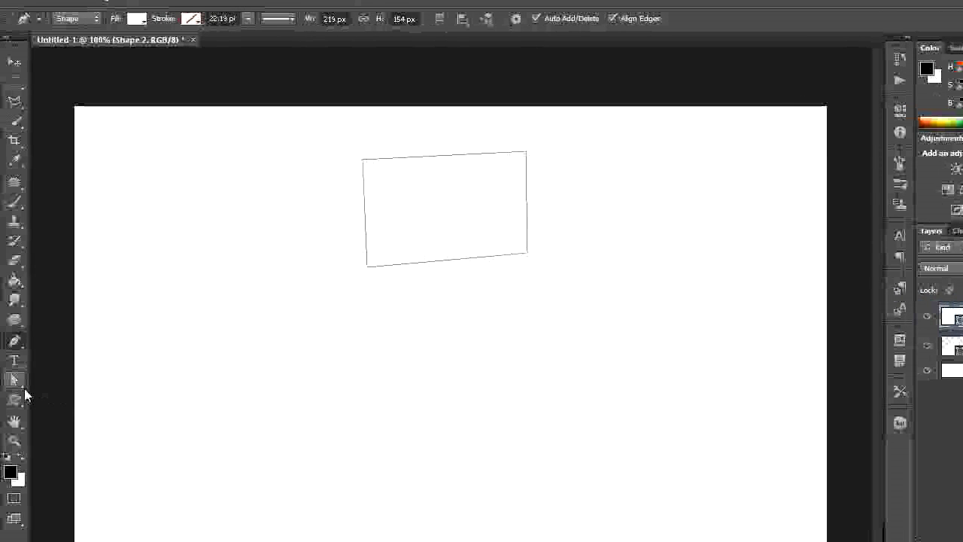
Step: Drag Shape 2's anchors to square it into a 196 by 139 px rectangle, then check both layers
{"action": "left_click", "coordinate": [21, 386]}
{"action": "left_click", "coordinate": [80, 395]}
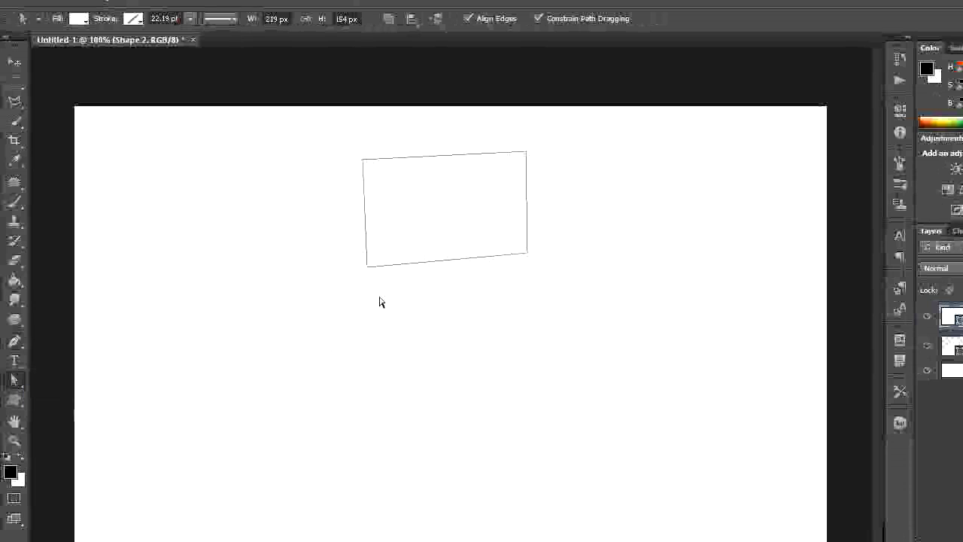
{"action": "left_click_drag", "start_coordinate": [368, 269], "coordinate": [373, 266]}
{"action": "left_click_drag", "start_coordinate": [362, 159], "coordinate": [371, 161]}
{"action": "left_click_drag", "start_coordinate": [527, 152], "coordinate": [525, 157]}
{"action": "left_click_drag", "start_coordinate": [529, 254], "coordinate": [521, 258]}
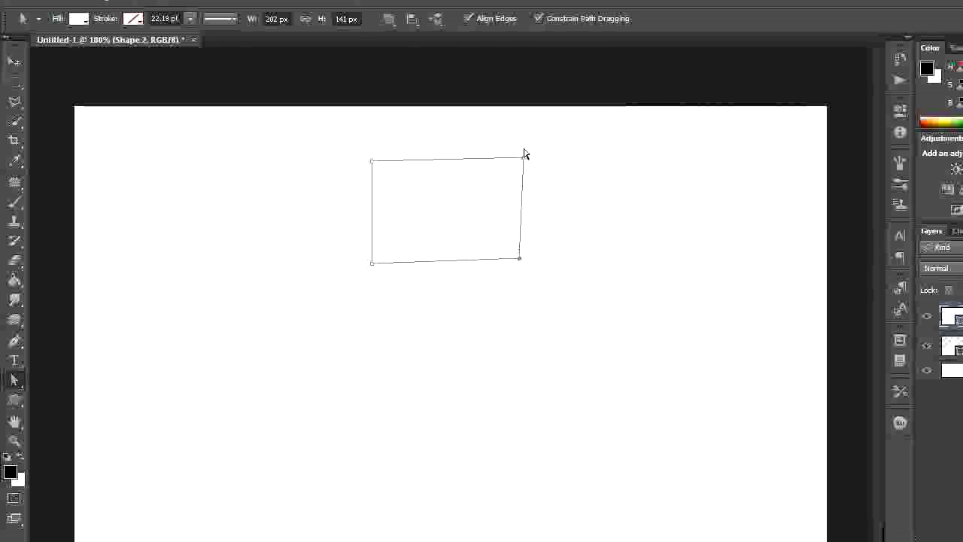
{"action": "left_click_drag", "start_coordinate": [524, 157], "coordinate": [517, 158]}
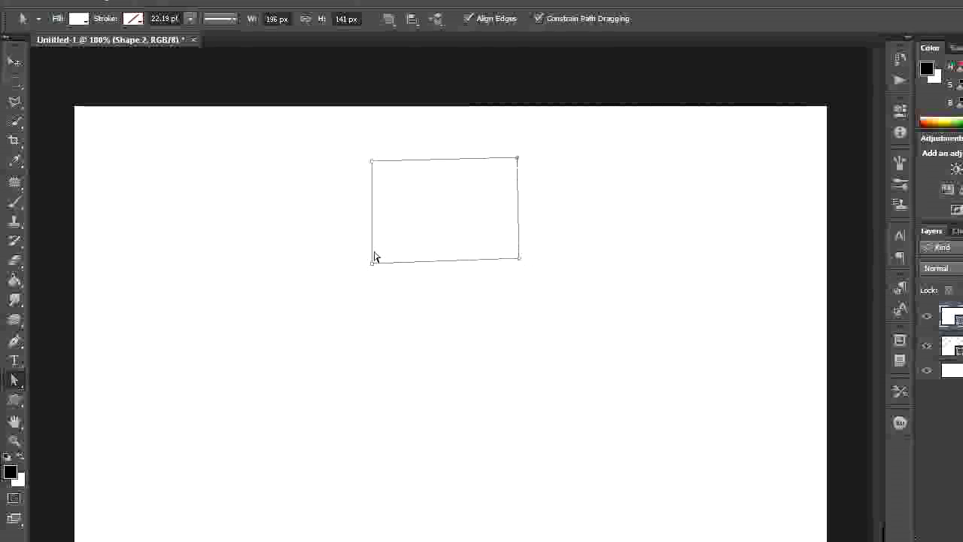
{"action": "left_click_drag", "start_coordinate": [371, 263], "coordinate": [375, 261]}
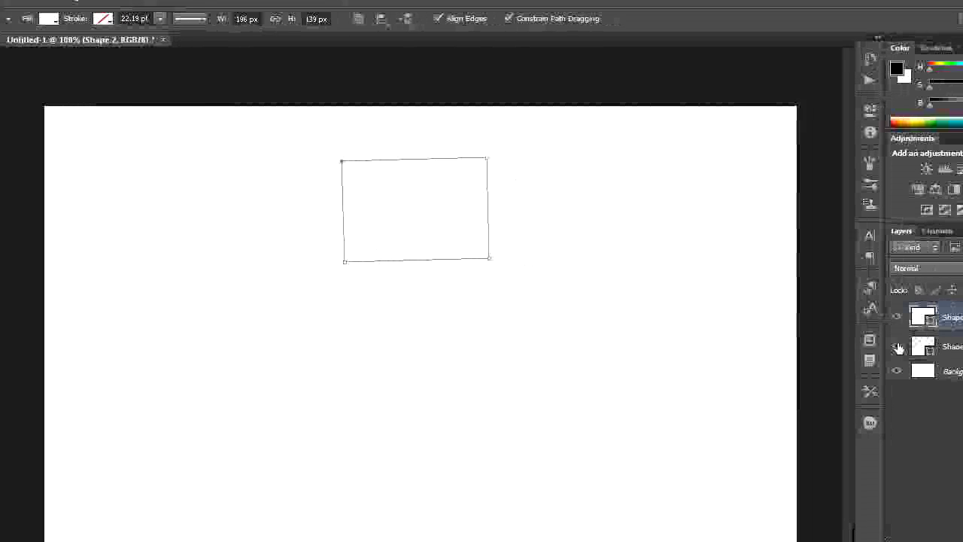
{"action": "left_click", "coordinate": [894, 346]}
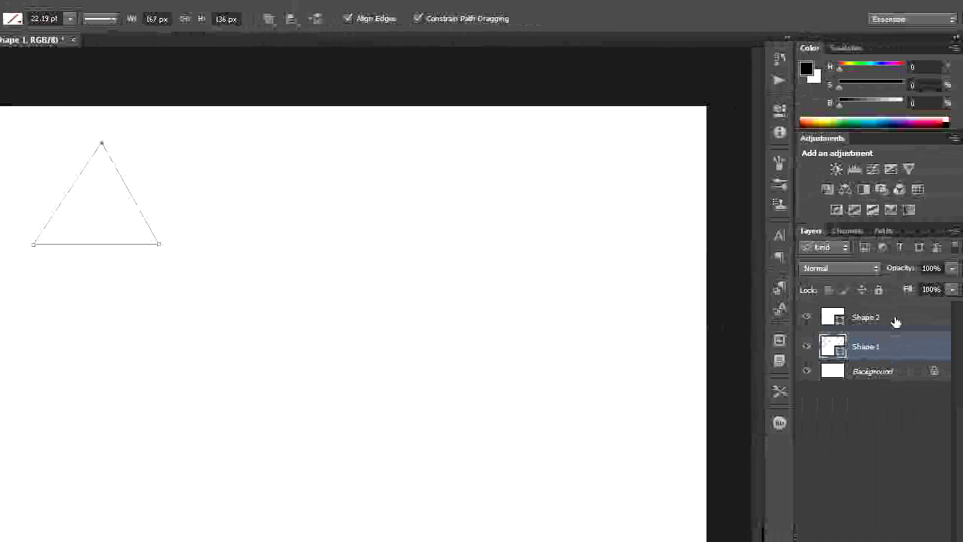
{"action": "left_click", "coordinate": [896, 319]}
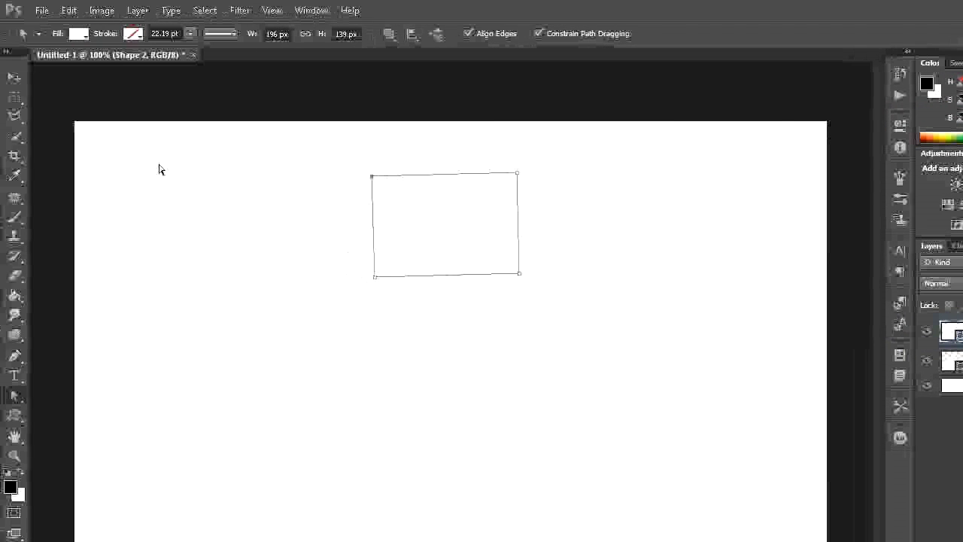
Step: Draw a closed upright oval from two curved anchors below-left of the rectangle
{"action": "left_click", "coordinate": [17, 340]}
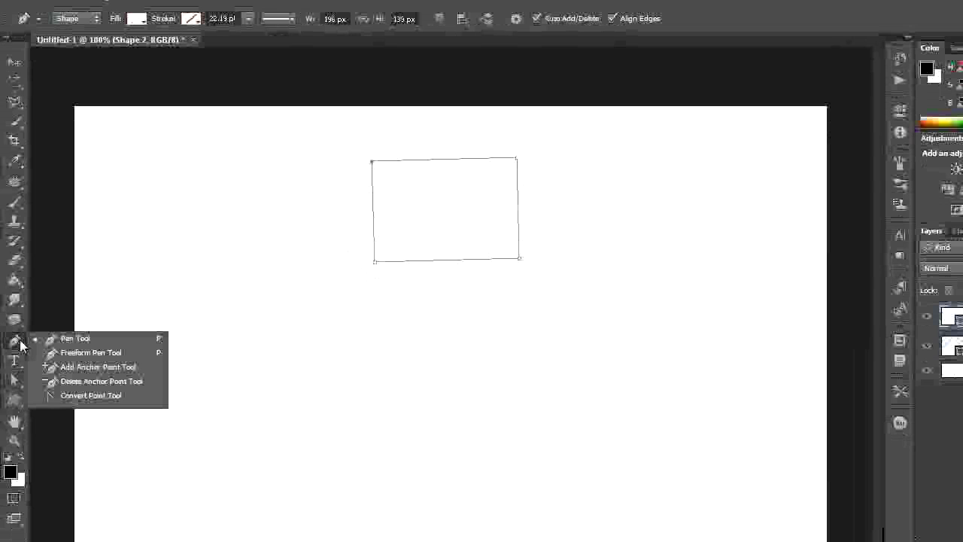
{"action": "left_click", "coordinate": [100, 342]}
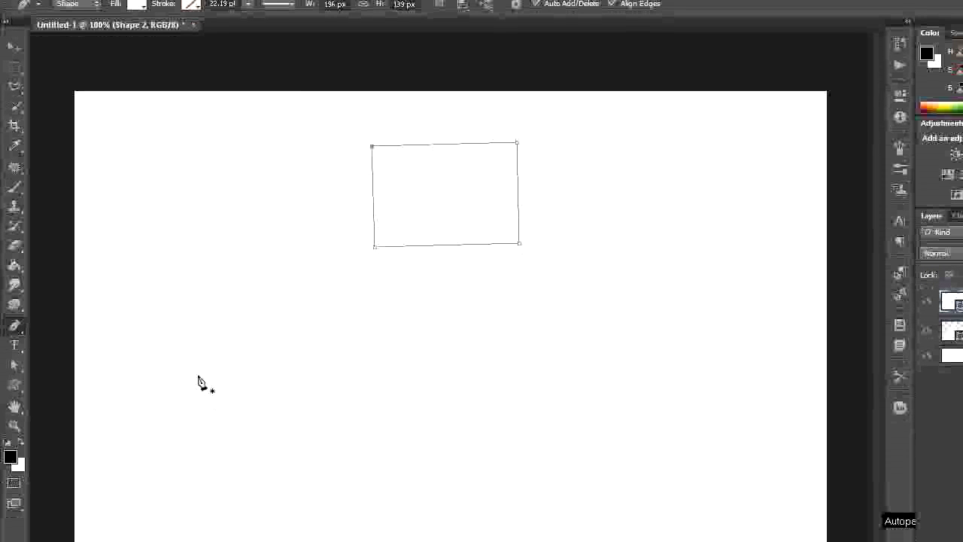
{"action": "left_click_drag", "start_coordinate": [198, 376], "coordinate": [198, 497]}
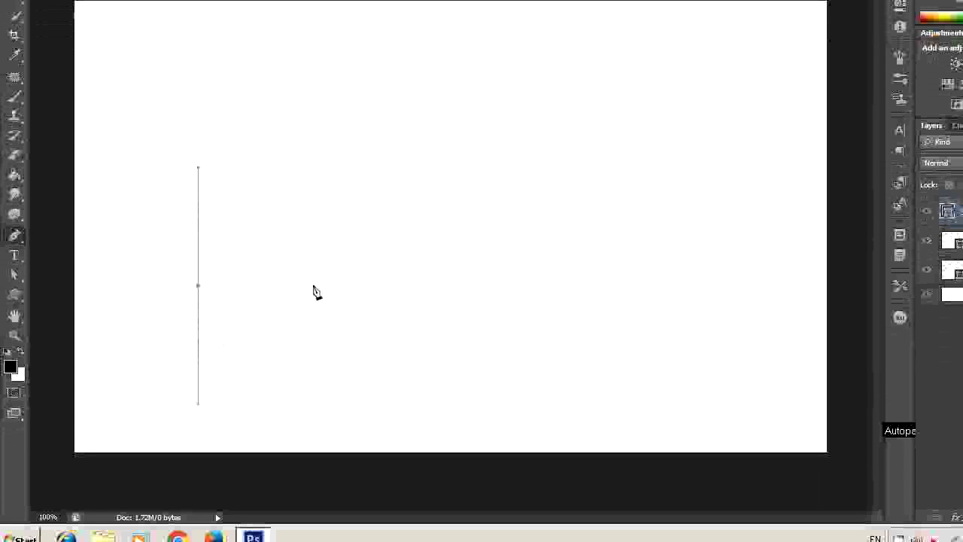
{"action": "left_click_drag", "start_coordinate": [314, 286], "coordinate": [314, 167]}
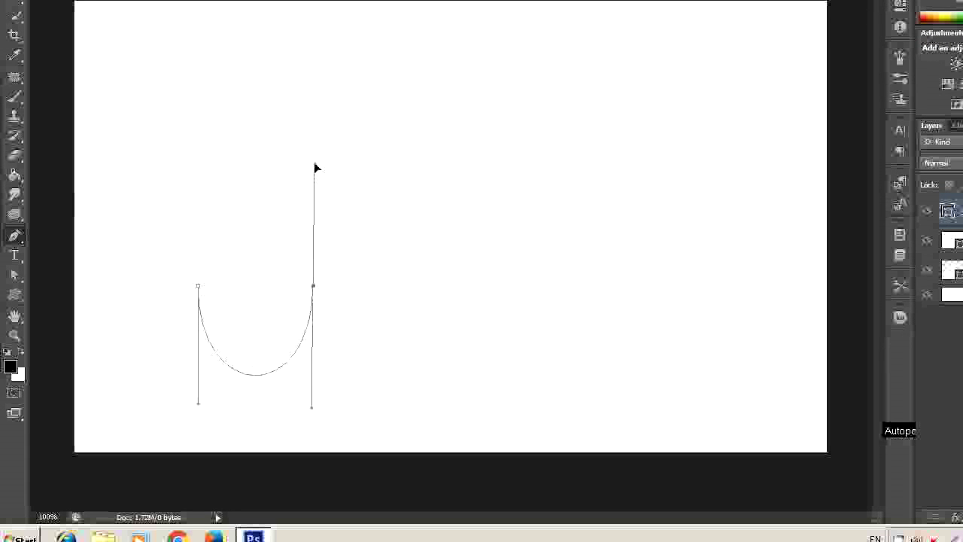
{"action": "left_click", "coordinate": [199, 287]}
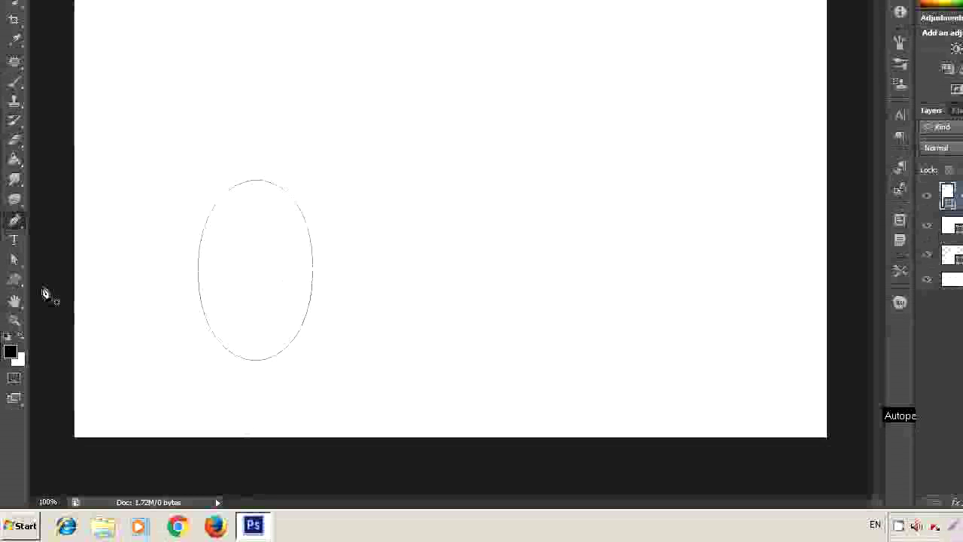
Step: Select the oval's points and adjust its left anchor and upper and lower curve handles
{"action": "left_click", "coordinate": [20, 265]}
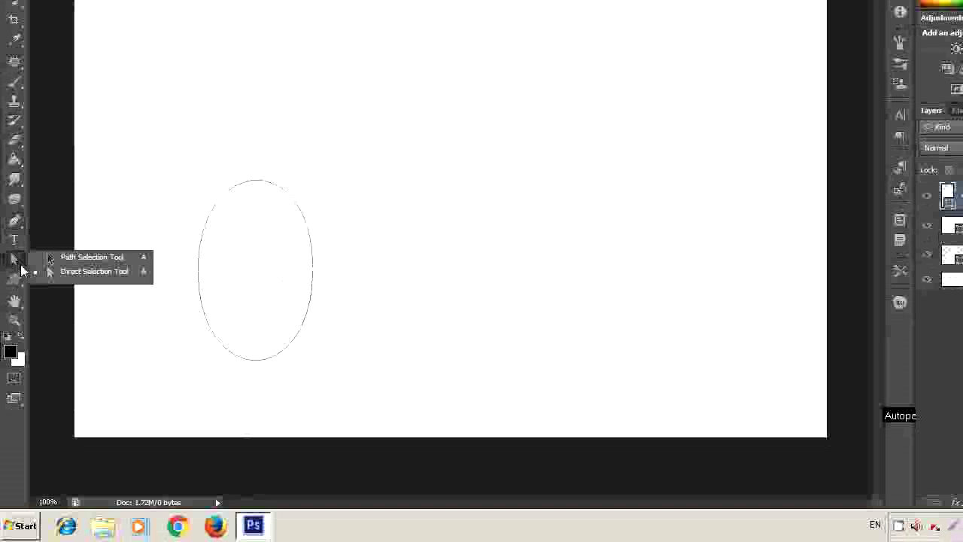
{"action": "left_click", "coordinate": [95, 273]}
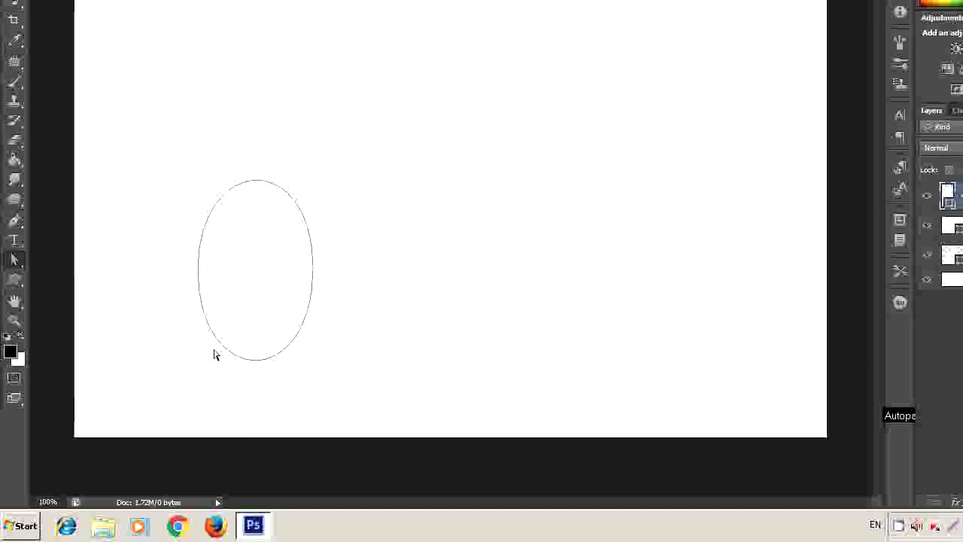
{"action": "left_click", "coordinate": [266, 365]}
{"action": "left_click_drag", "start_coordinate": [312, 389], "coordinate": [309, 365]}
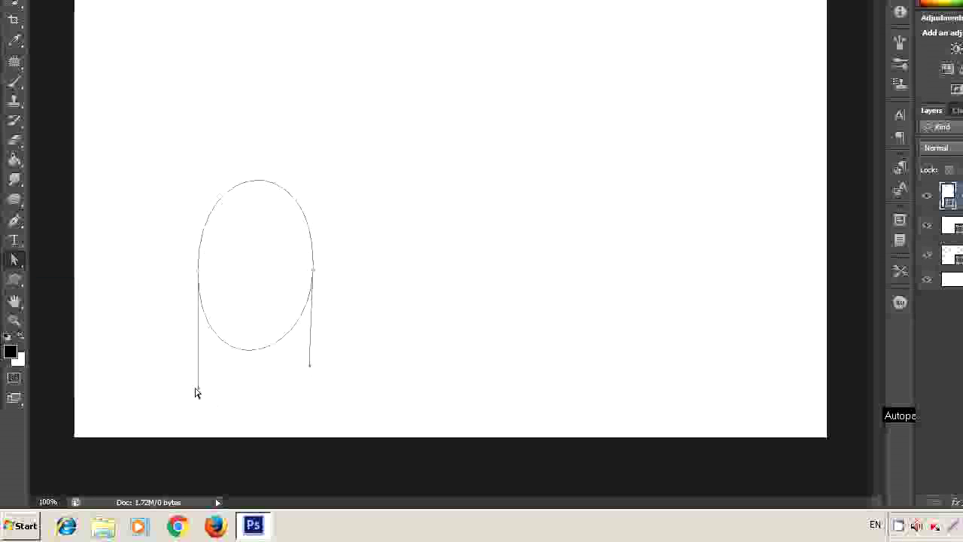
{"action": "mouse_move", "coordinate": [199, 393]}
{"action": "left_mouse_down"}
{"action": "mouse_move", "coordinate": [202, 362]}
{"action": "mouse_move", "coordinate": [203, 372]}
{"action": "left_mouse_up"}
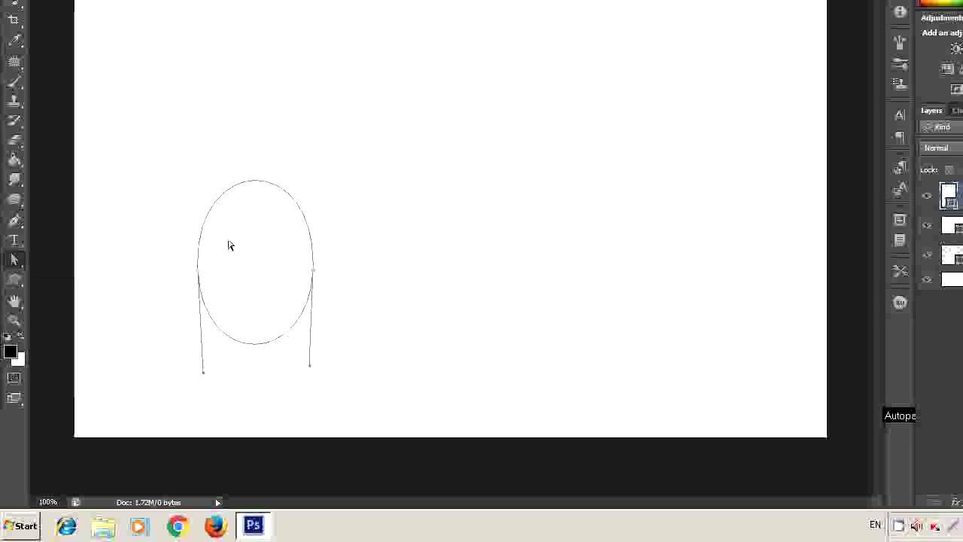
{"action": "left_click_drag", "start_coordinate": [199, 273], "coordinate": [218, 271]}
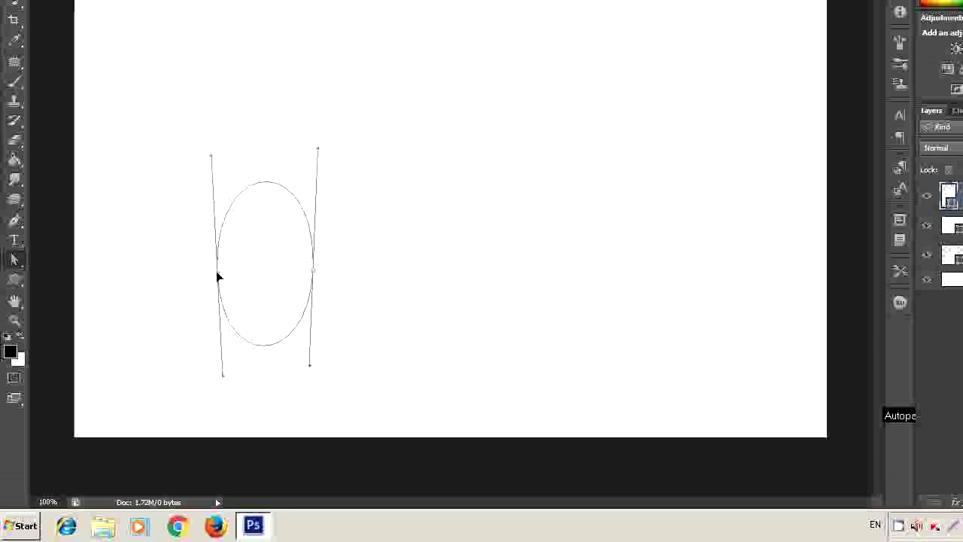
{"action": "left_click_drag", "start_coordinate": [210, 159], "coordinate": [228, 162]}
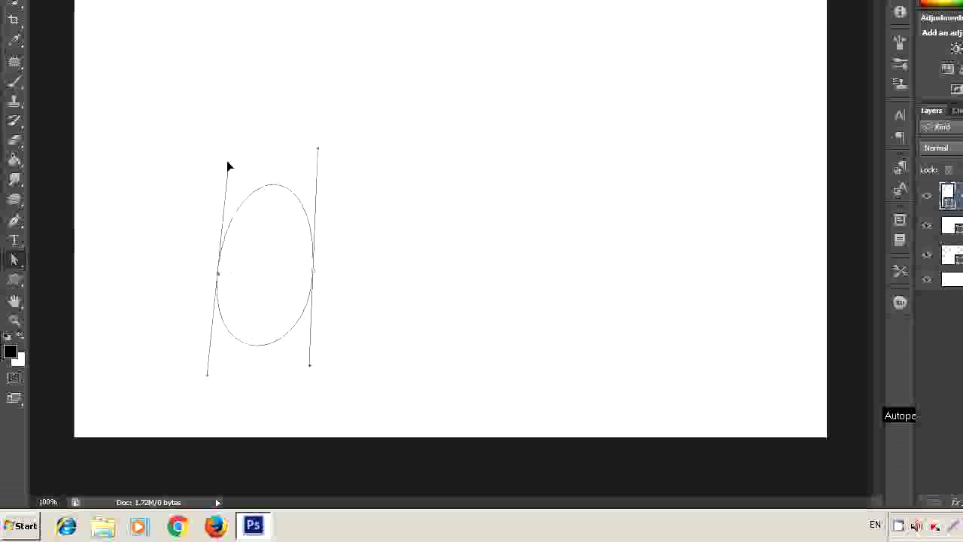
{"action": "left_click_drag", "start_coordinate": [317, 150], "coordinate": [301, 152]}
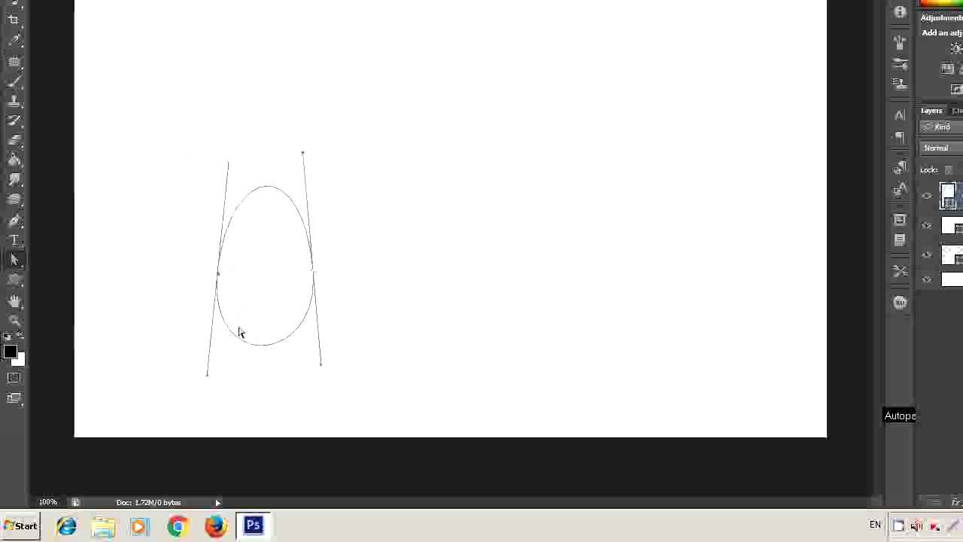
Step: Straighten the oval's side handles to vertical for a smoother, symmetrical ellipse
{"action": "left_click_drag", "start_coordinate": [208, 374], "coordinate": [217, 362]}
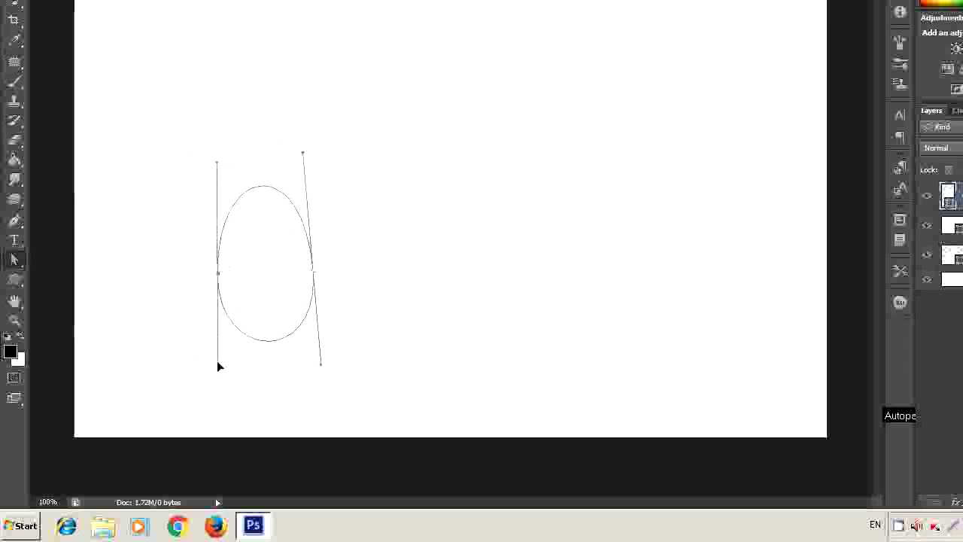
{"action": "left_click_drag", "start_coordinate": [322, 367], "coordinate": [314, 360]}
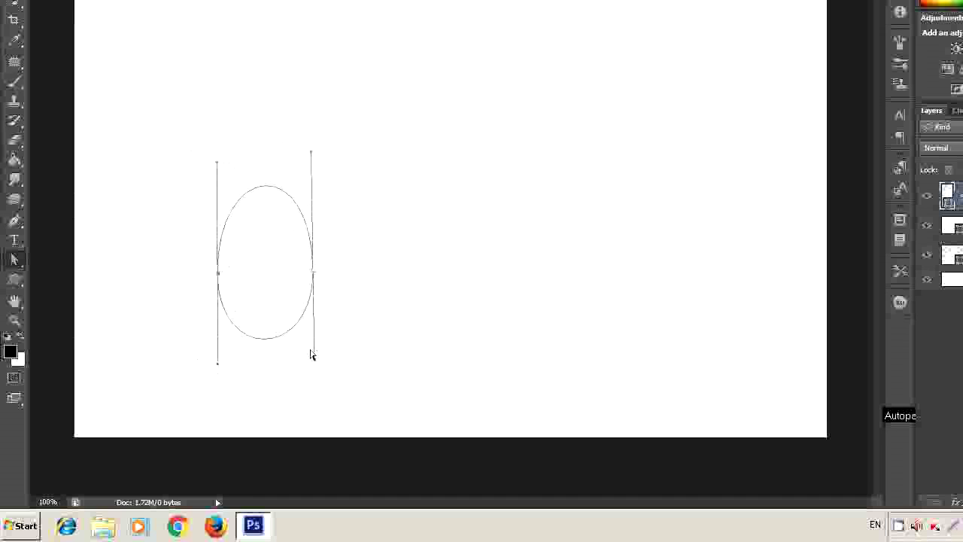
{"action": "left_click_drag", "start_coordinate": [313, 167], "coordinate": [311, 189]}
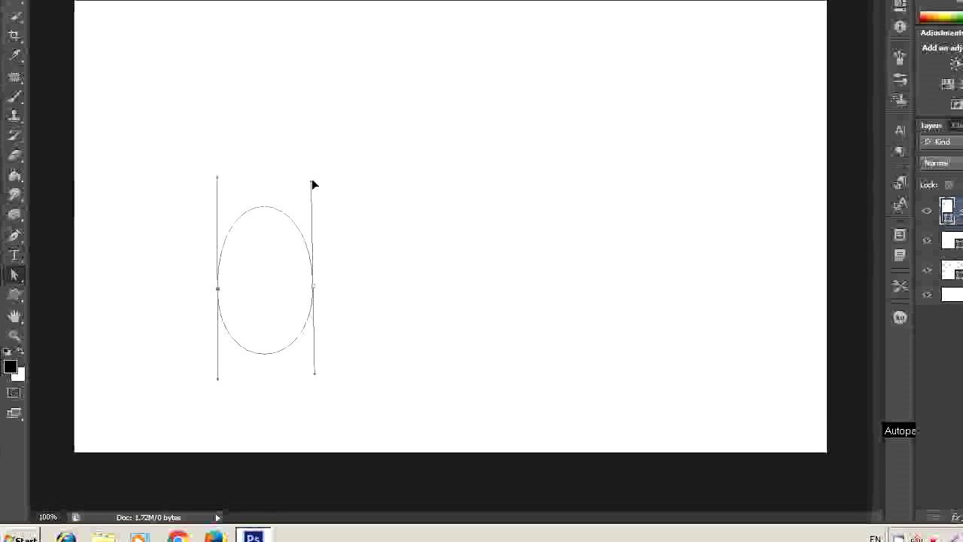
{"action": "left_click_drag", "start_coordinate": [218, 179], "coordinate": [216, 203]}
{"action": "left_click_drag", "start_coordinate": [220, 380], "coordinate": [218, 380]}
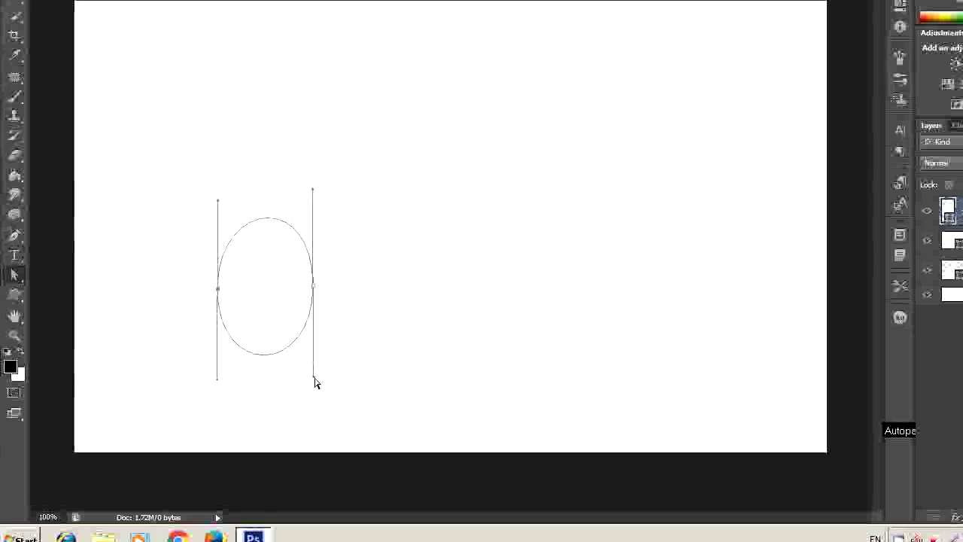
{"action": "left_click_drag", "start_coordinate": [315, 375], "coordinate": [314, 387]}
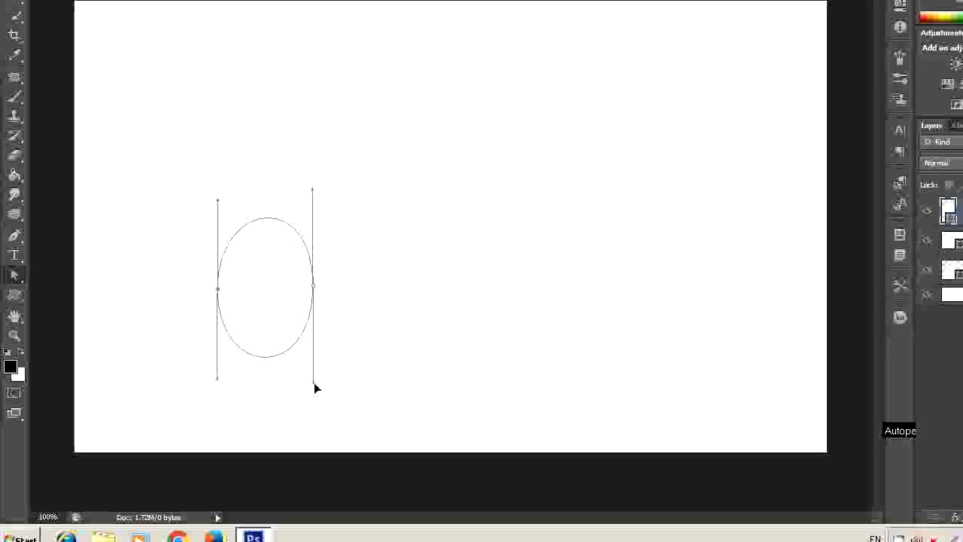
Step: Draw a freehand blob path in the lower middle of the canvas with the Freeform Pen Tool
{"action": "right_click", "coordinate": [17, 238]}
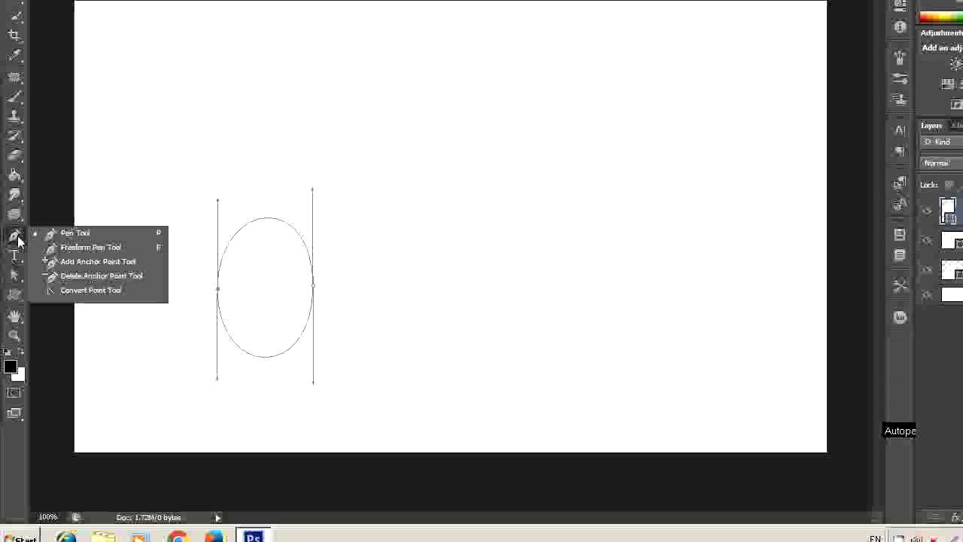
{"action": "left_click", "coordinate": [89, 252]}
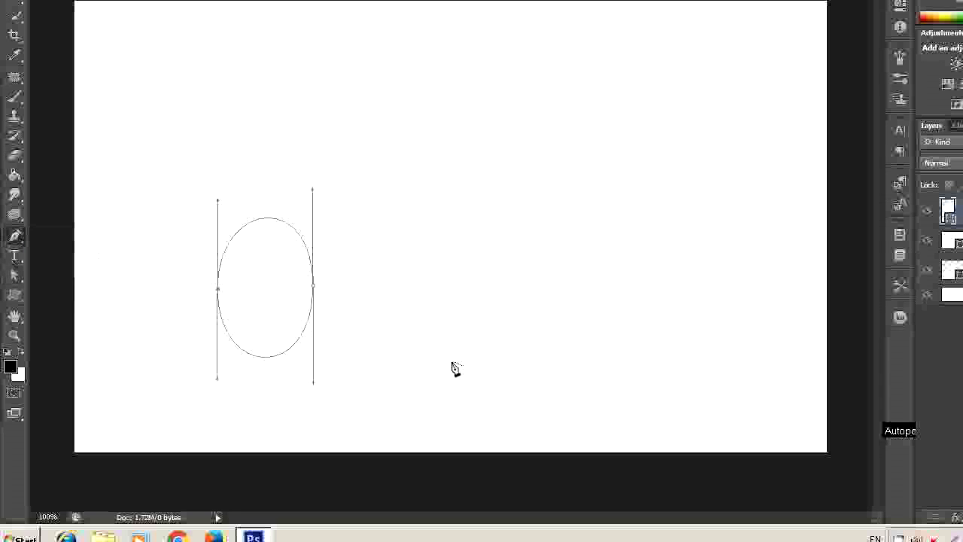
{"action": "mouse_move", "coordinate": [447, 330]}
{"action": "left_mouse_down"}
{"action": "mouse_move", "coordinate": [480, 305]}
{"action": "mouse_move", "coordinate": [543, 285]}
{"action": "mouse_move", "coordinate": [624, 292]}
{"action": "mouse_move", "coordinate": [653, 354]}
{"action": "mouse_move", "coordinate": [632, 393]}
{"action": "mouse_move", "coordinate": [539, 413]}
{"action": "mouse_move", "coordinate": [439, 383]}
{"action": "mouse_move", "coordinate": [436, 332]}
{"action": "mouse_move", "coordinate": [451, 322]}
{"action": "left_mouse_up"}
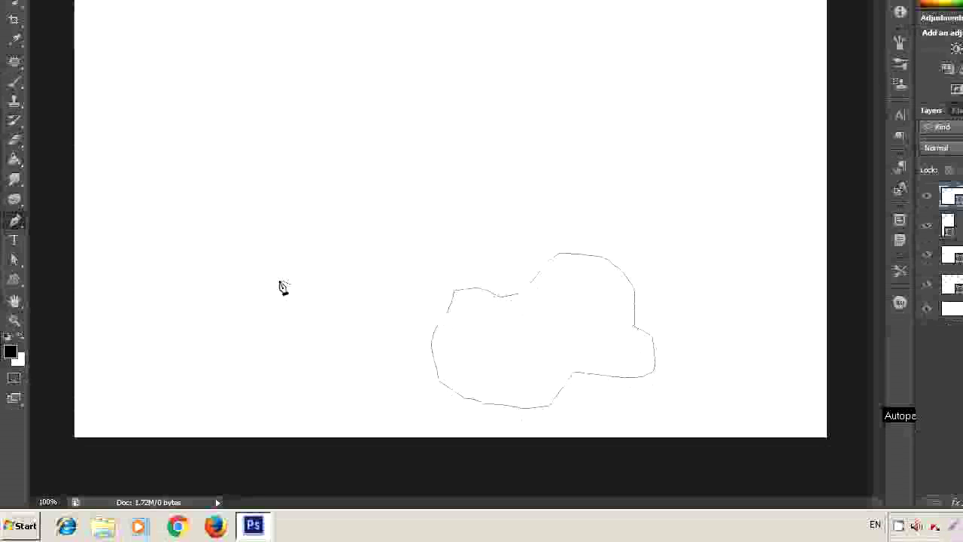
{"action": "left_click", "coordinate": [16, 261]}
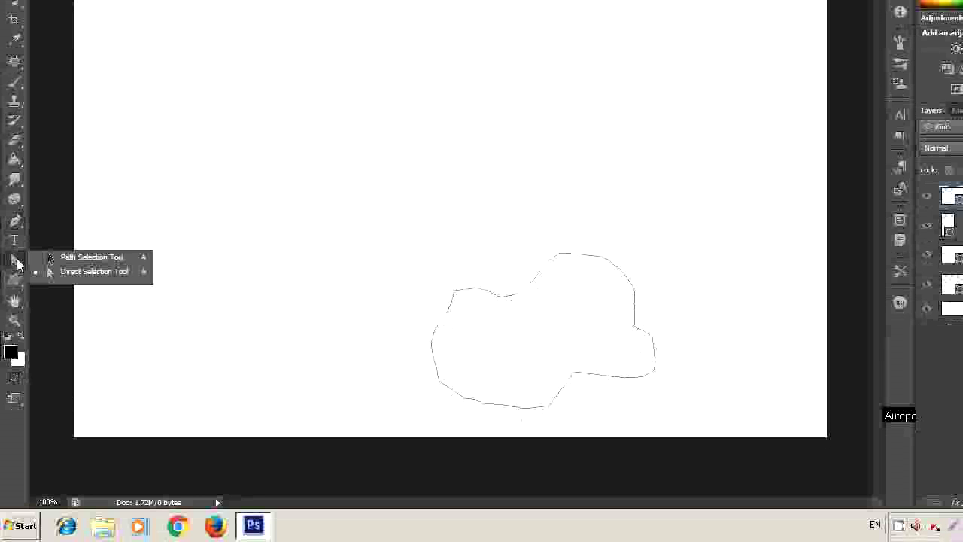
Step: Drag the Shape 4 blob's anchors and segments into sharp notches for a spiky outline
{"action": "left_click", "coordinate": [116, 272]}
{"action": "left_click", "coordinate": [576, 376]}
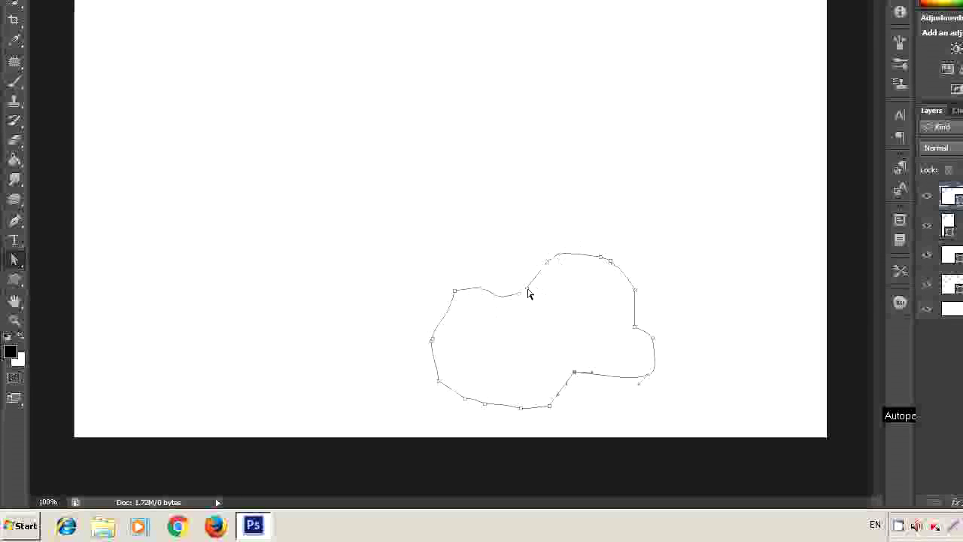
{"action": "left_click_drag", "start_coordinate": [482, 301], "coordinate": [489, 328]}
{"action": "left_click_drag", "start_coordinate": [441, 384], "coordinate": [471, 370]}
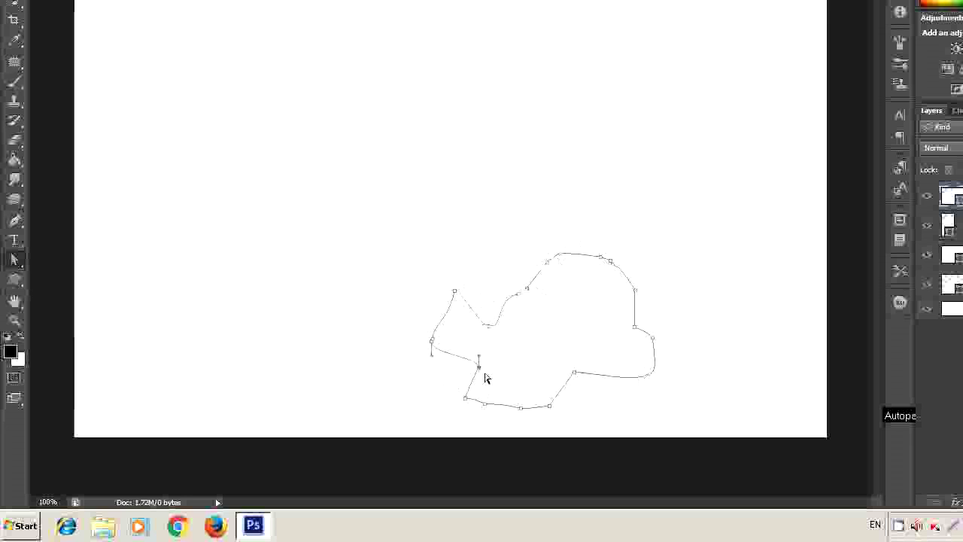
{"action": "left_click_drag", "start_coordinate": [523, 411], "coordinate": [524, 369]}
{"action": "left_click_drag", "start_coordinate": [650, 375], "coordinate": [608, 358]}
{"action": "left_click", "coordinate": [613, 265]}
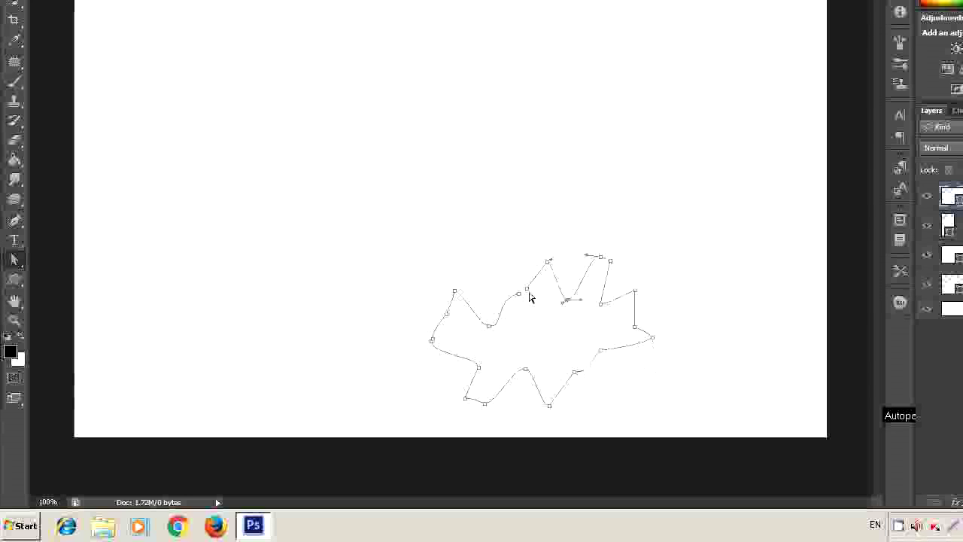
{"action": "left_click_drag", "start_coordinate": [519, 293], "coordinate": [523, 274]}
{"action": "left_click_drag", "start_coordinate": [454, 294], "coordinate": [466, 337]}
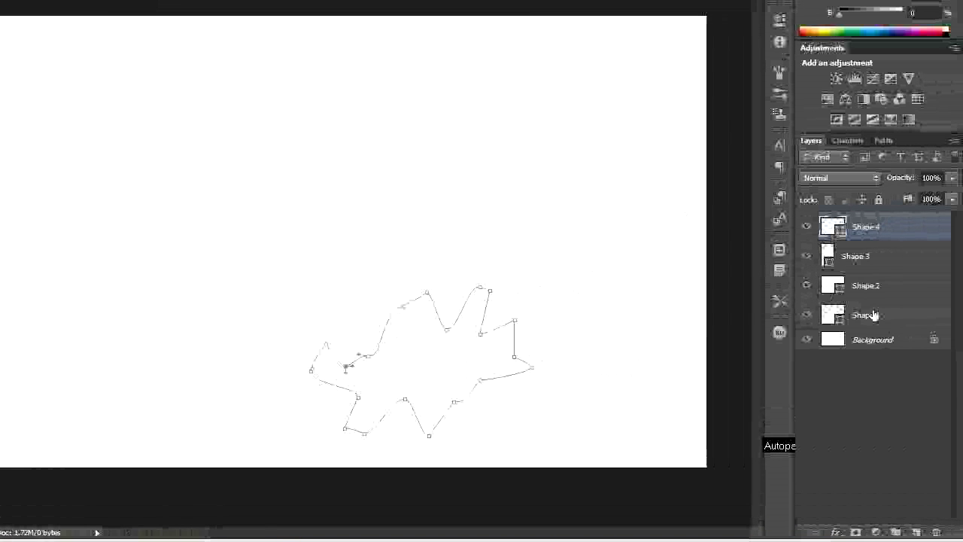
Step: Select Shape 1 and try blue, purple and green solid fills on the triangle
{"action": "left_click", "coordinate": [893, 316]}
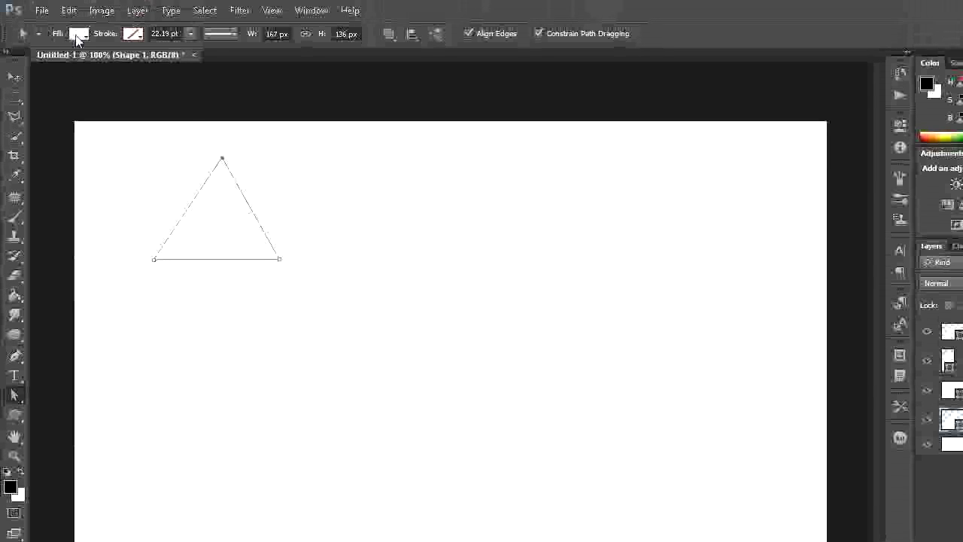
{"action": "left_click", "coordinate": [78, 33]}
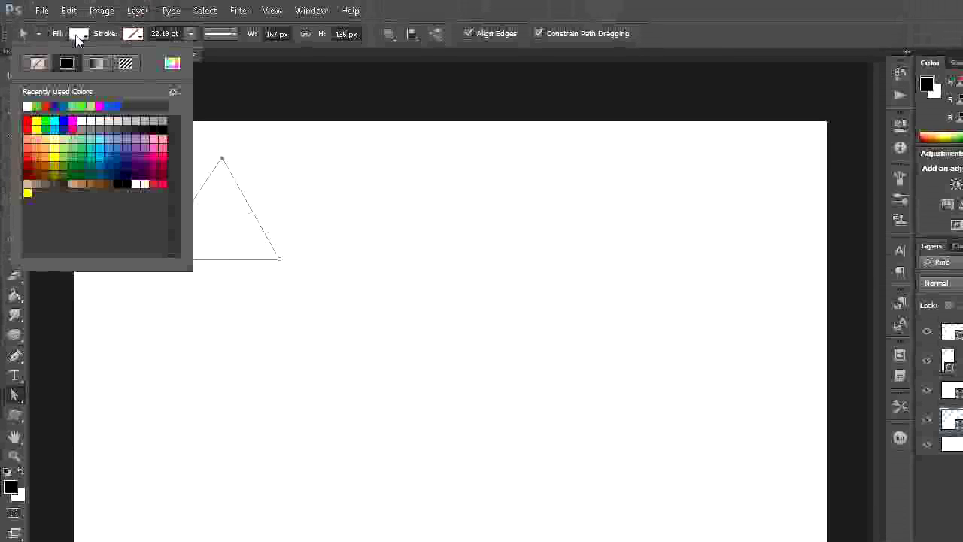
{"action": "left_click", "coordinate": [103, 150]}
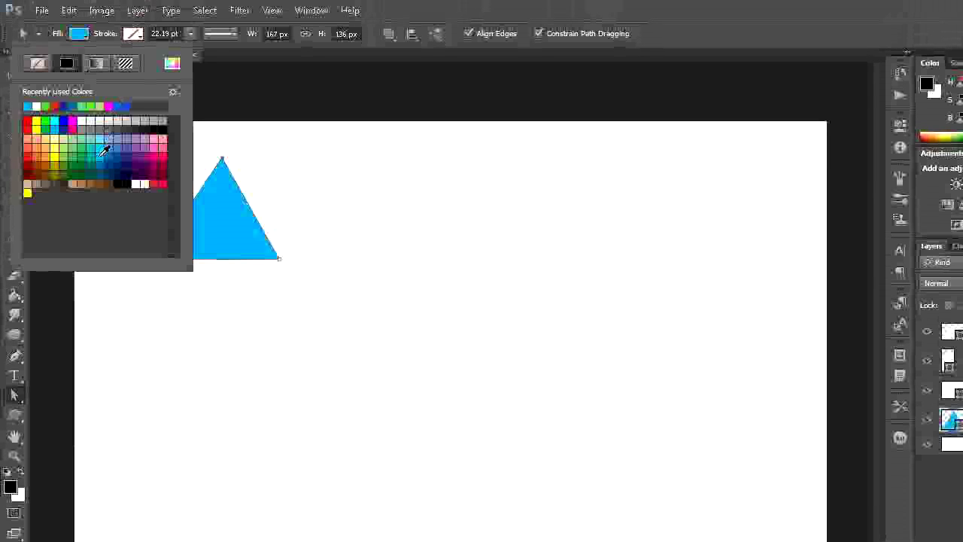
{"action": "left_click", "coordinate": [150, 153]}
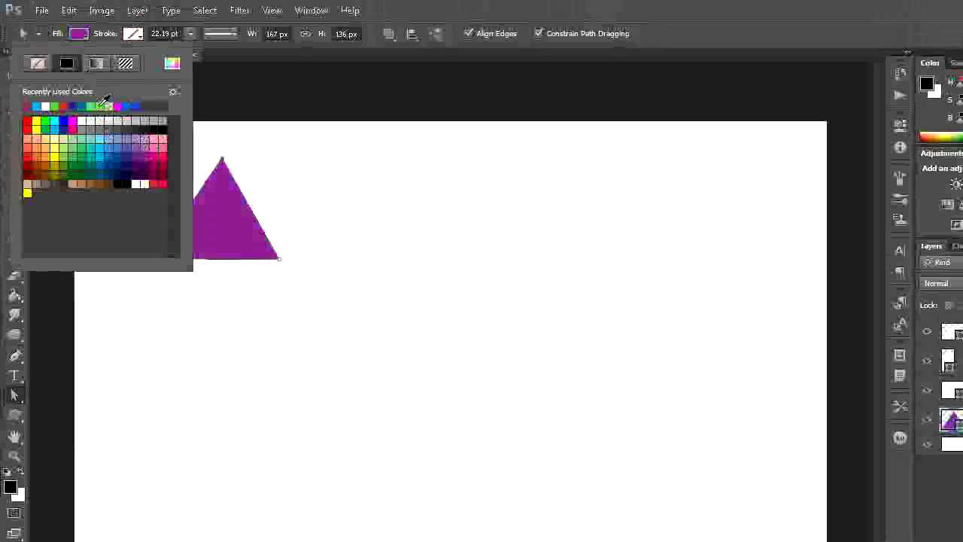
{"action": "left_click", "coordinate": [99, 107]}
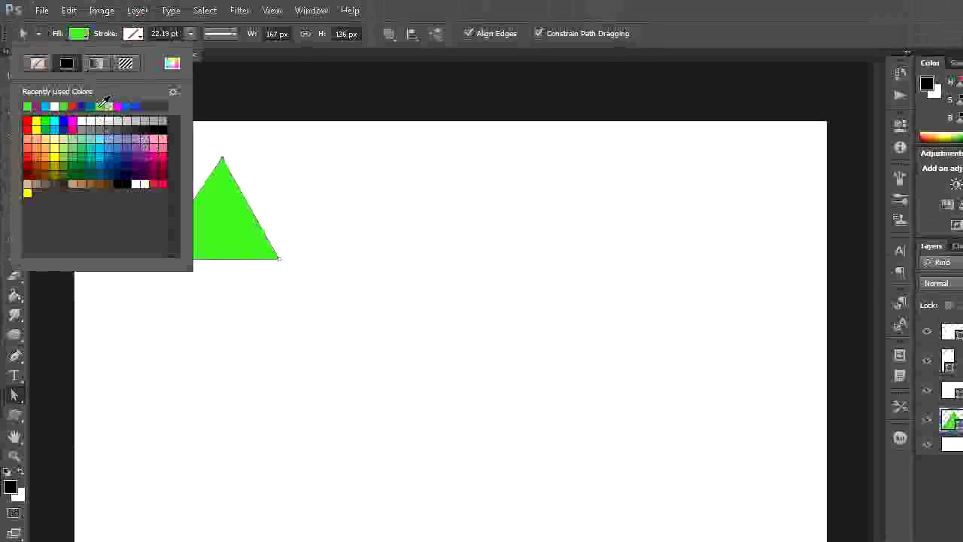
{"action": "left_click", "coordinate": [83, 161]}
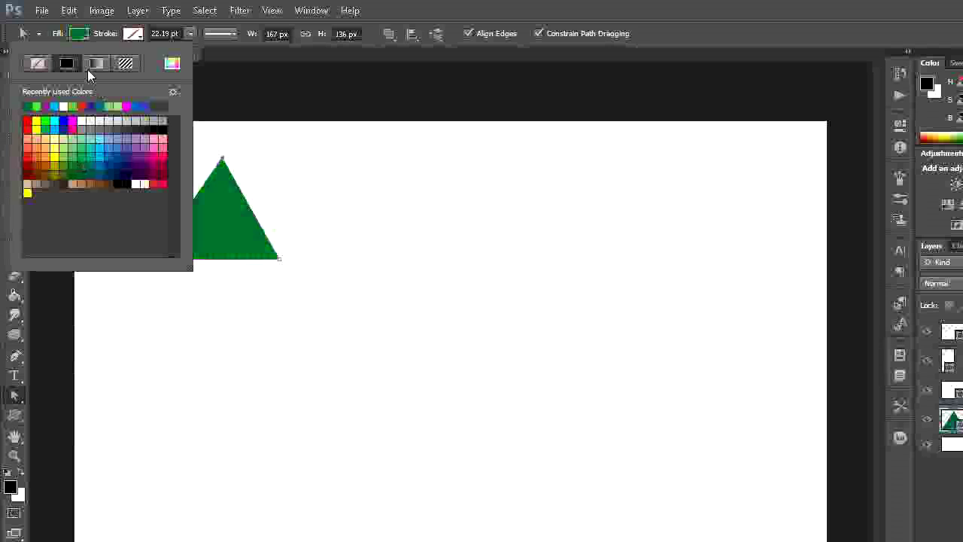
Step: Try gradient and pattern fills on the triangle, ending on the red leafy pattern
{"action": "left_click", "coordinate": [96, 64]}
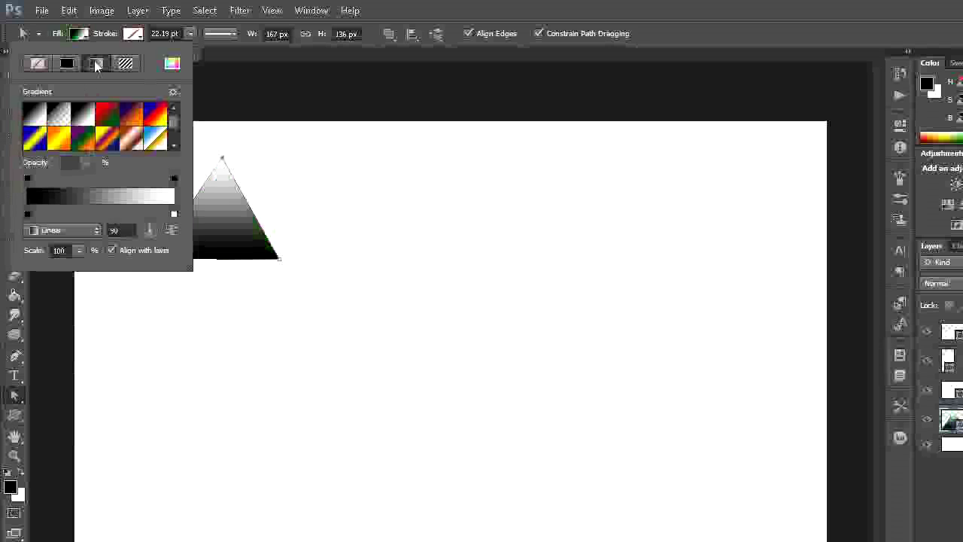
{"action": "left_click", "coordinate": [128, 117]}
{"action": "left_click", "coordinate": [159, 121]}
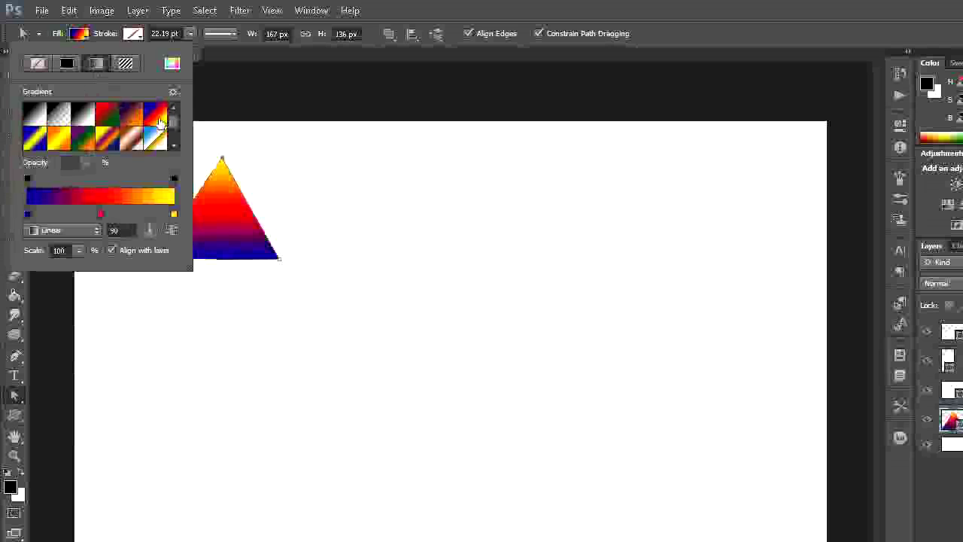
{"action": "left_click", "coordinate": [125, 63]}
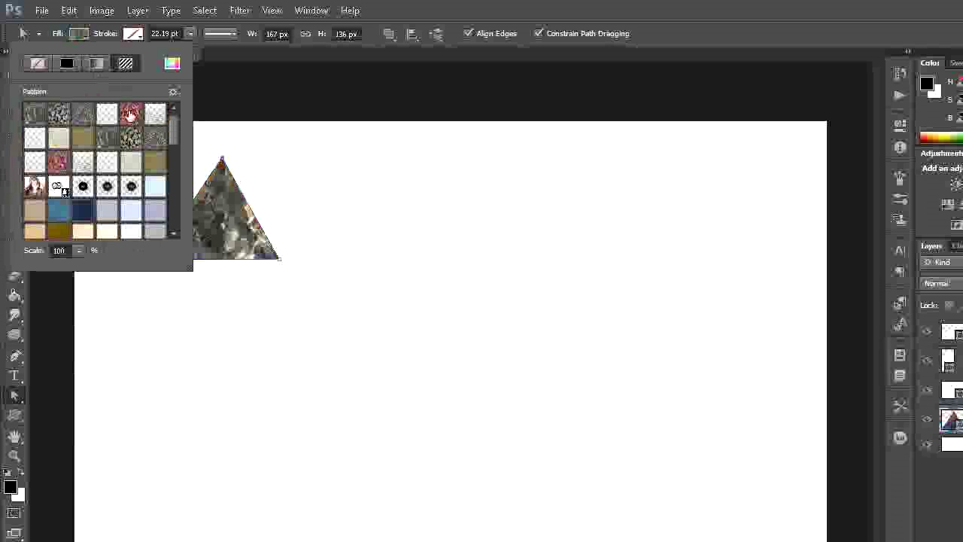
{"action": "left_click", "coordinate": [131, 114]}
{"action": "left_click", "coordinate": [154, 188]}
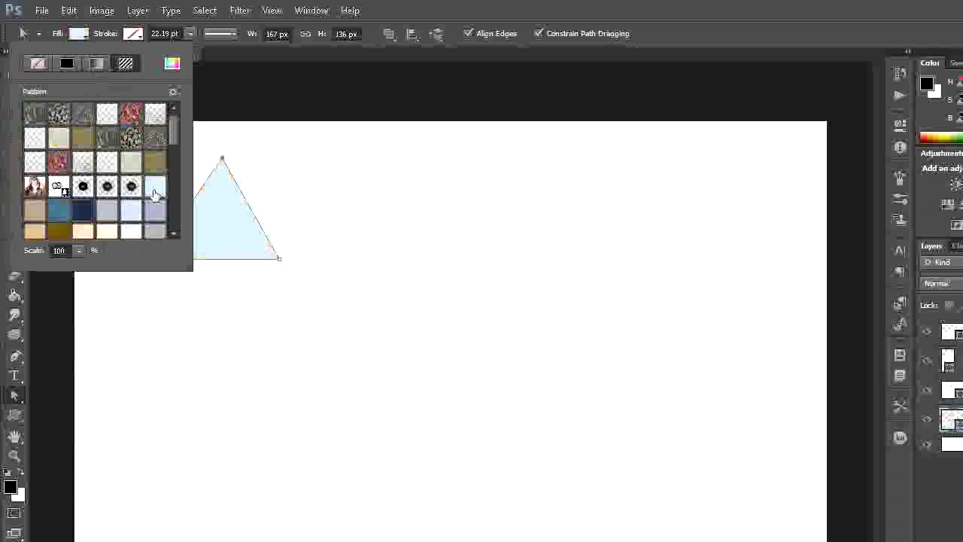
{"action": "left_click", "coordinate": [154, 212]}
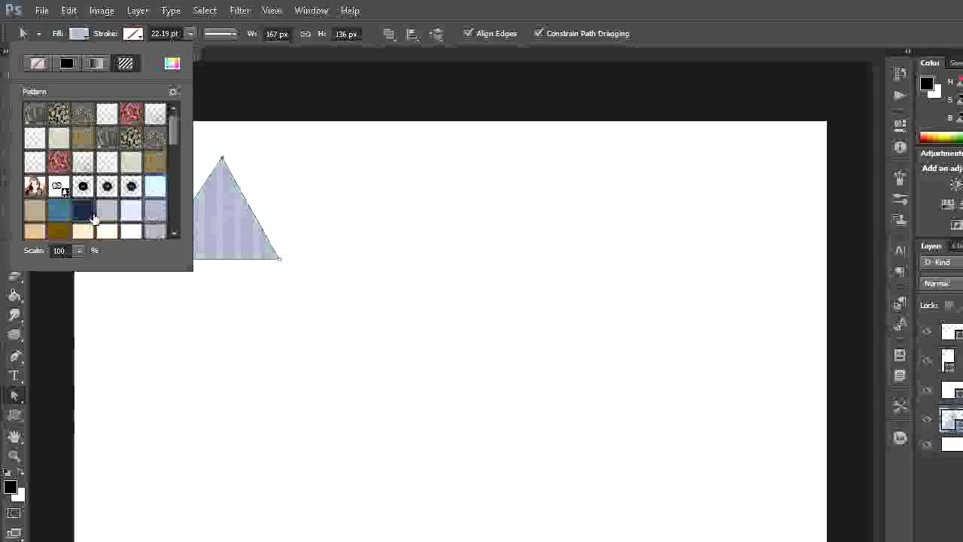
{"action": "left_click", "coordinate": [81, 212]}
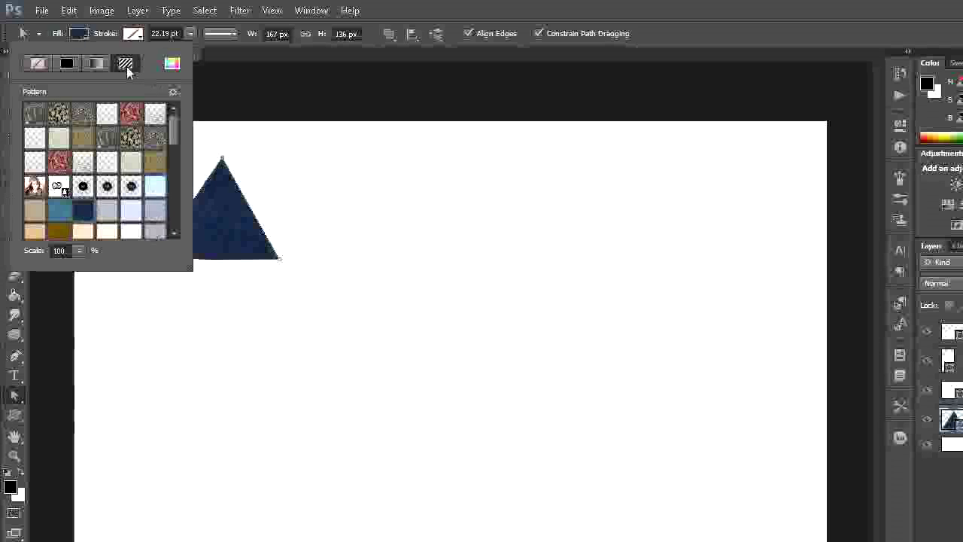
{"action": "left_click", "coordinate": [131, 114]}
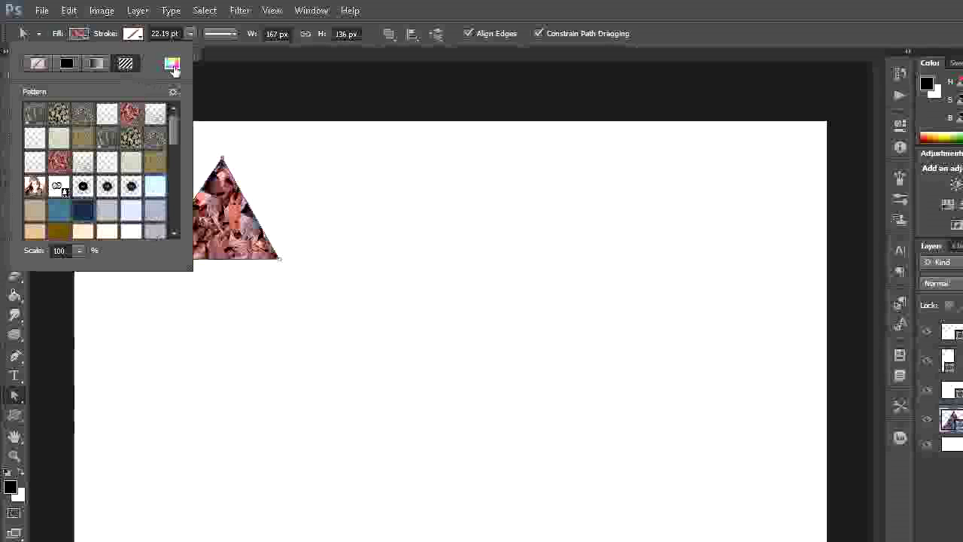
Step: Set the triangle's fill to solid bright green 4ccb25 using the Color Picker
{"action": "left_click", "coordinate": [172, 65]}
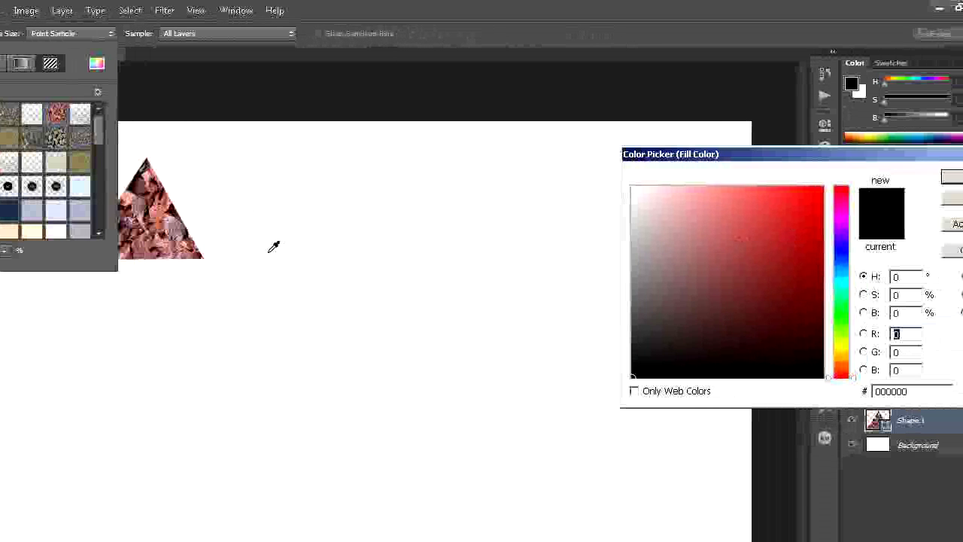
{"action": "left_click", "coordinate": [800, 324]}
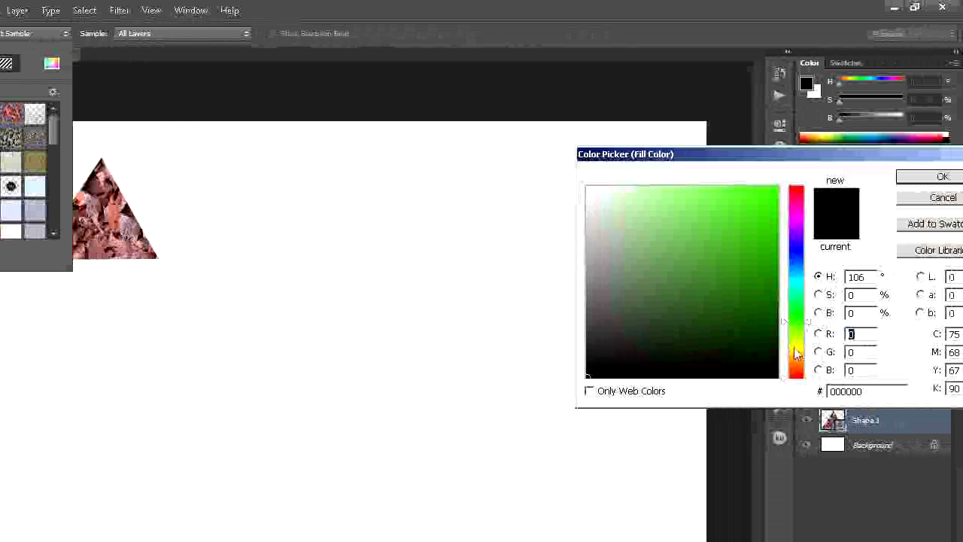
{"action": "left_click", "coordinate": [743, 226]}
{"action": "left_click", "coordinate": [909, 180]}
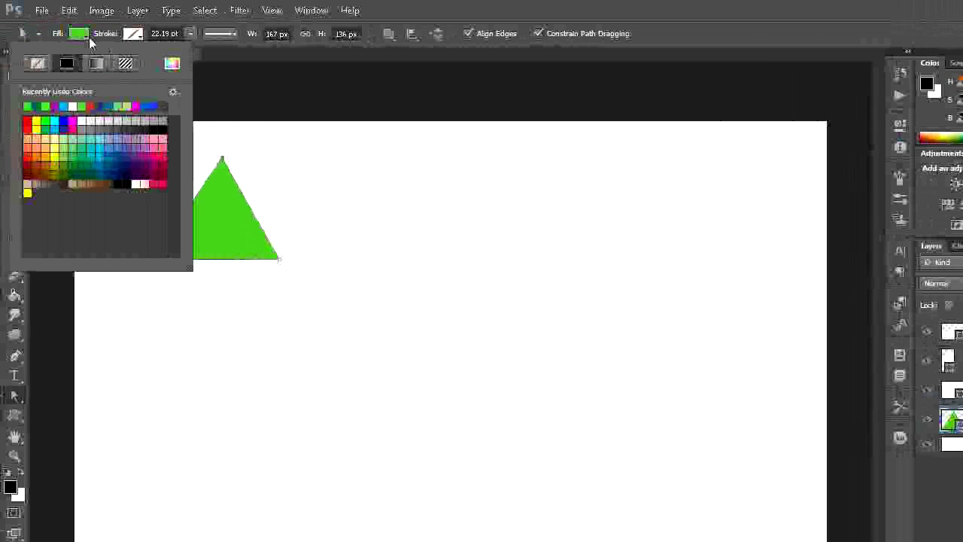
{"action": "left_click", "coordinate": [132, 34]}
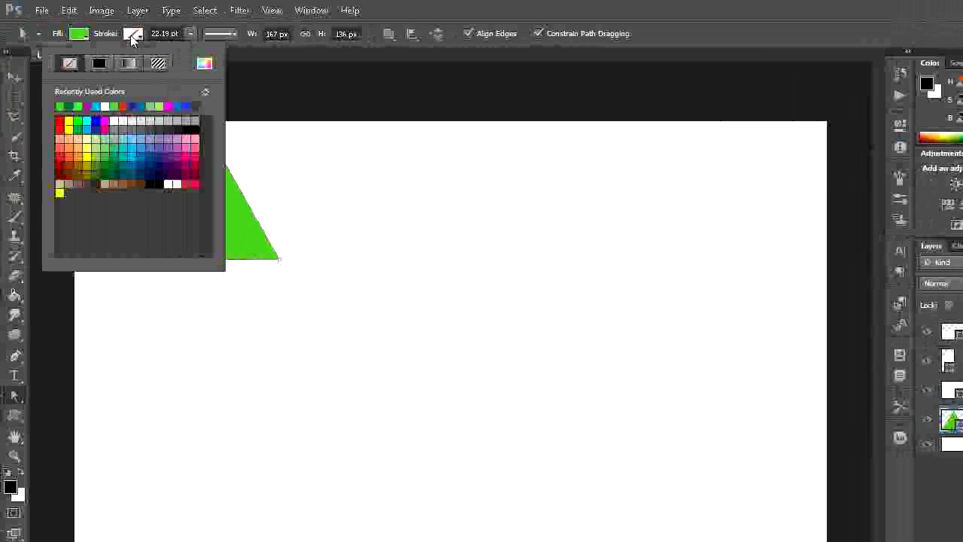
Step: Give the triangle a red stroke, thinned to 6.11 pt
{"action": "left_click", "coordinate": [124, 107]}
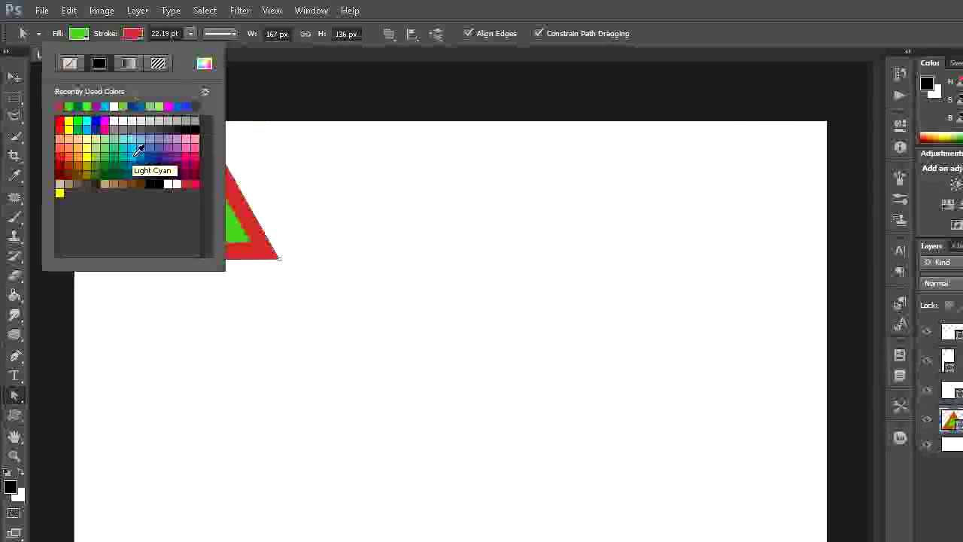
{"action": "left_click", "coordinate": [190, 34]}
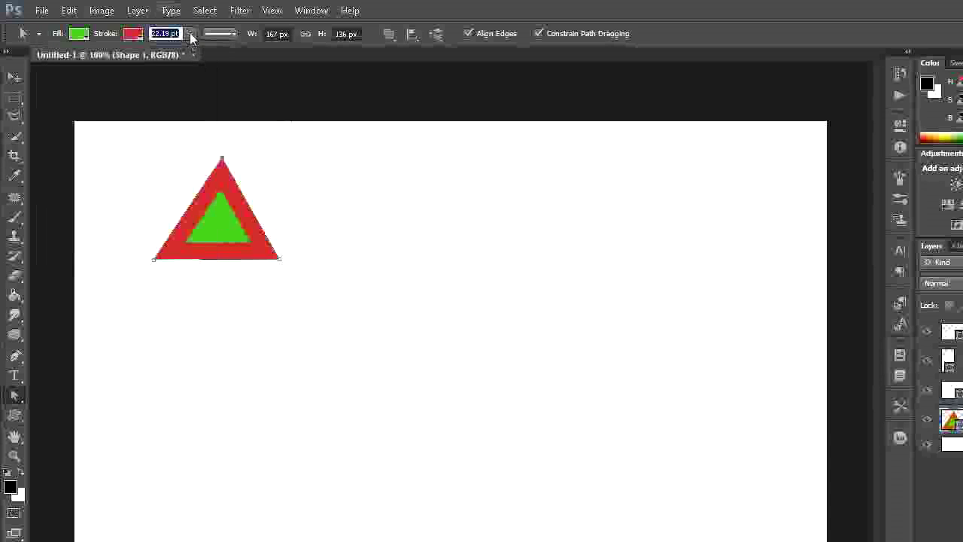
{"action": "mouse_move", "coordinate": [190, 31]}
{"action": "left_mouse_down"}
{"action": "mouse_move", "coordinate": [188, 49]}
{"action": "mouse_move", "coordinate": [161, 49]}
{"action": "mouse_move", "coordinate": [169, 50]}
{"action": "left_mouse_up"}
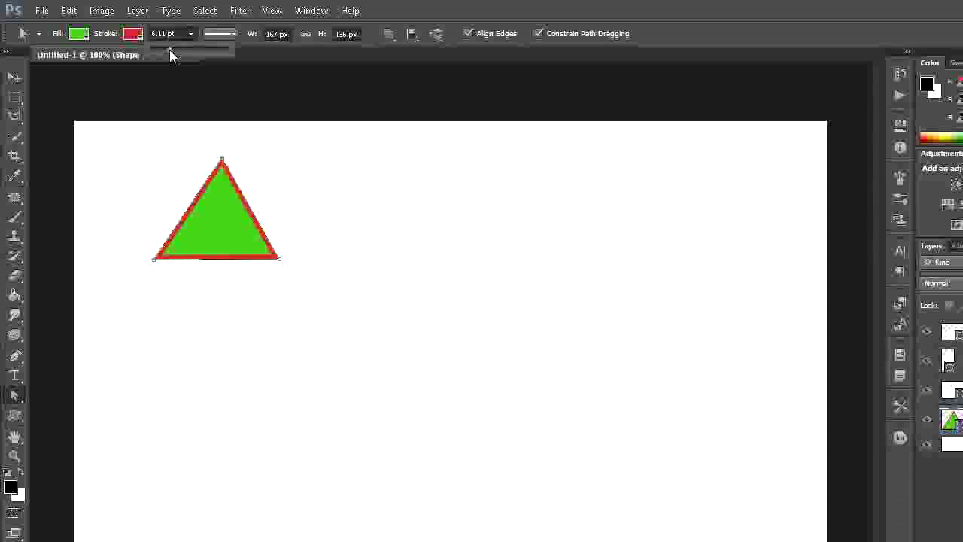
Step: Make the red stroke a dotted line aligned inside the triangle's edge
{"action": "left_click", "coordinate": [233, 33]}
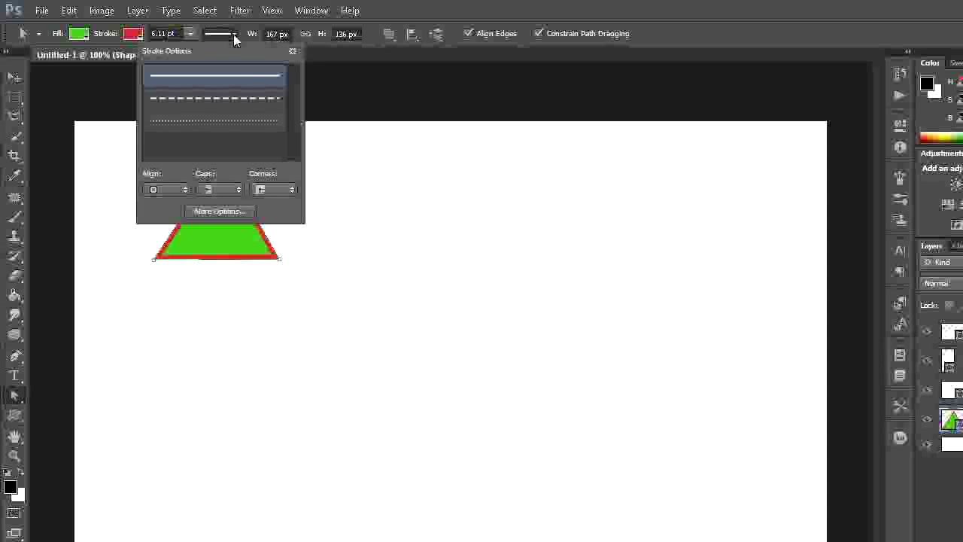
{"action": "left_click", "coordinate": [249, 99]}
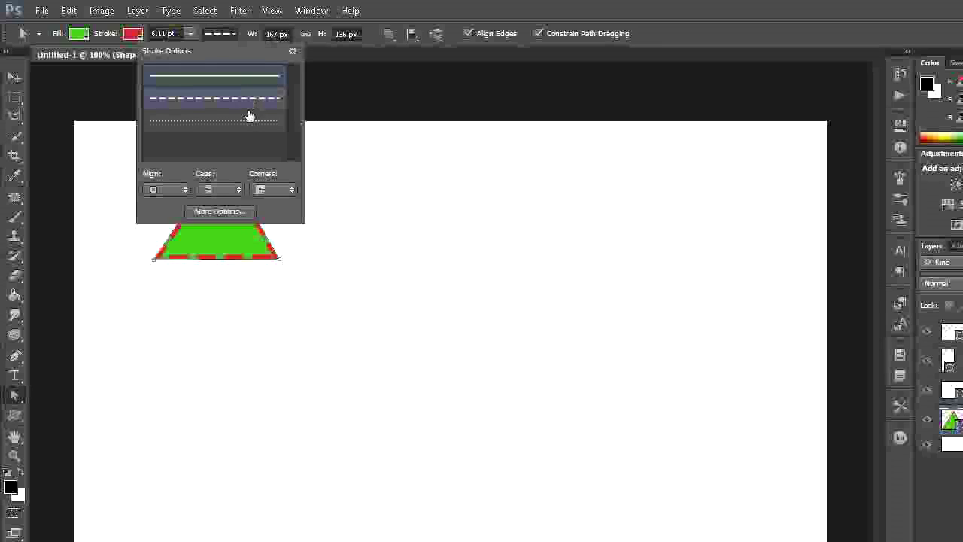
{"action": "left_click", "coordinate": [247, 124]}
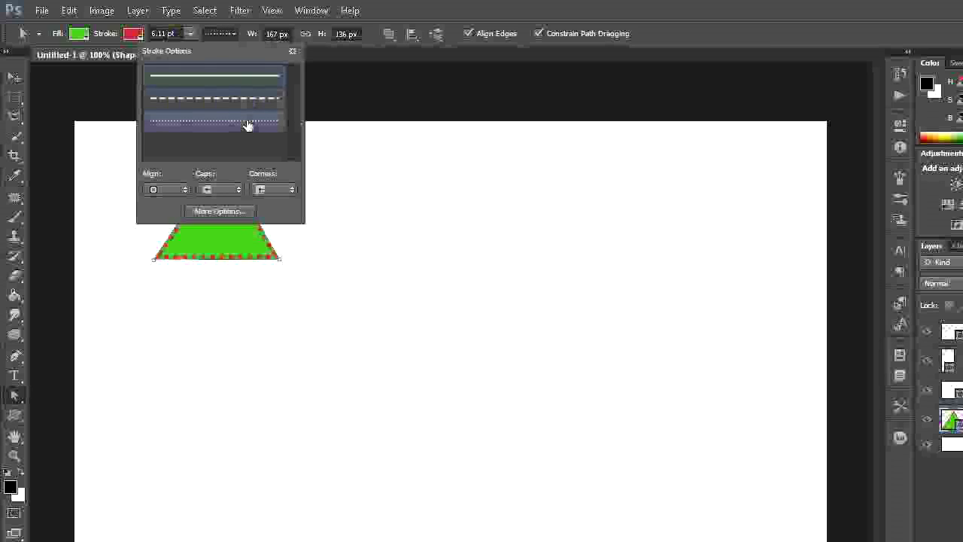
{"action": "left_click", "coordinate": [184, 189]}
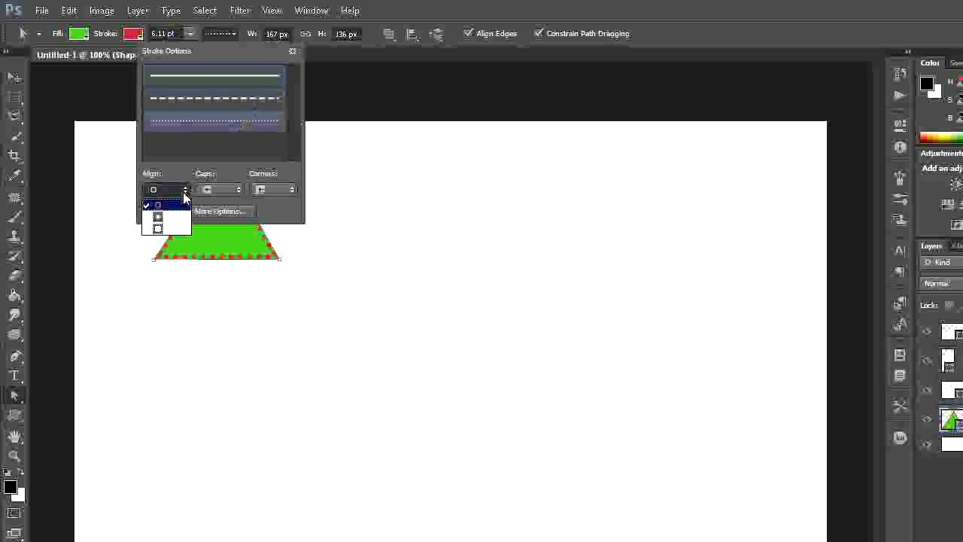
{"action": "left_click", "coordinate": [161, 223]}
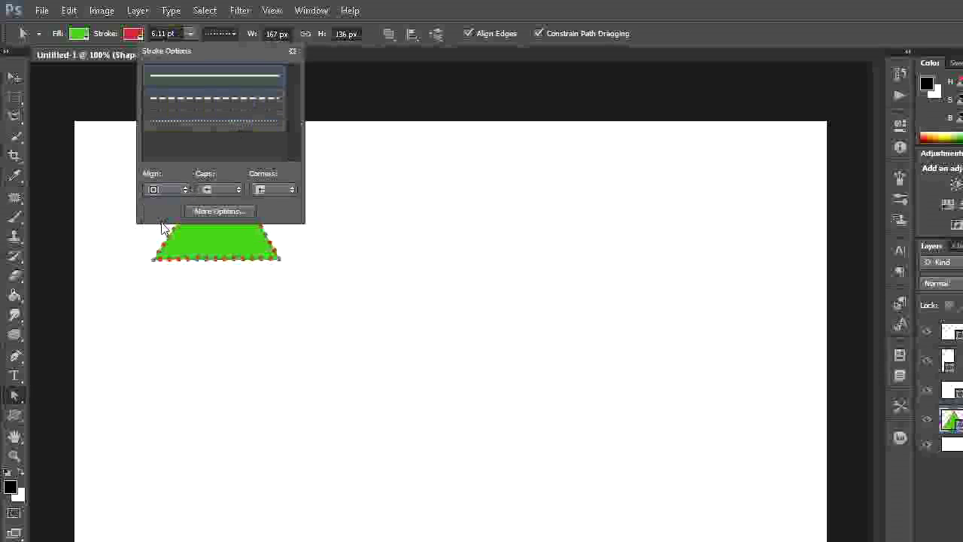
{"action": "left_click", "coordinate": [183, 189]}
{"action": "left_click", "coordinate": [160, 205]}
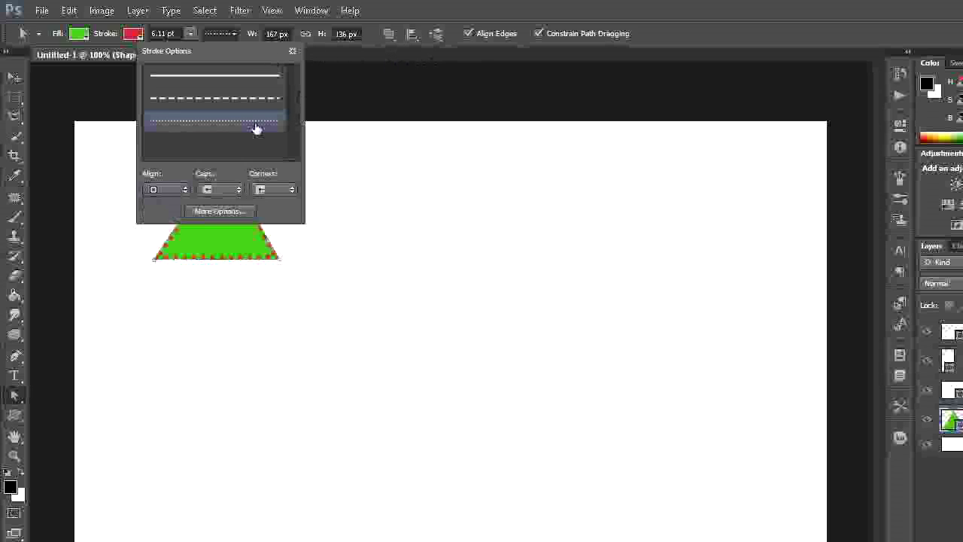
{"action": "left_click", "coordinate": [216, 212]}
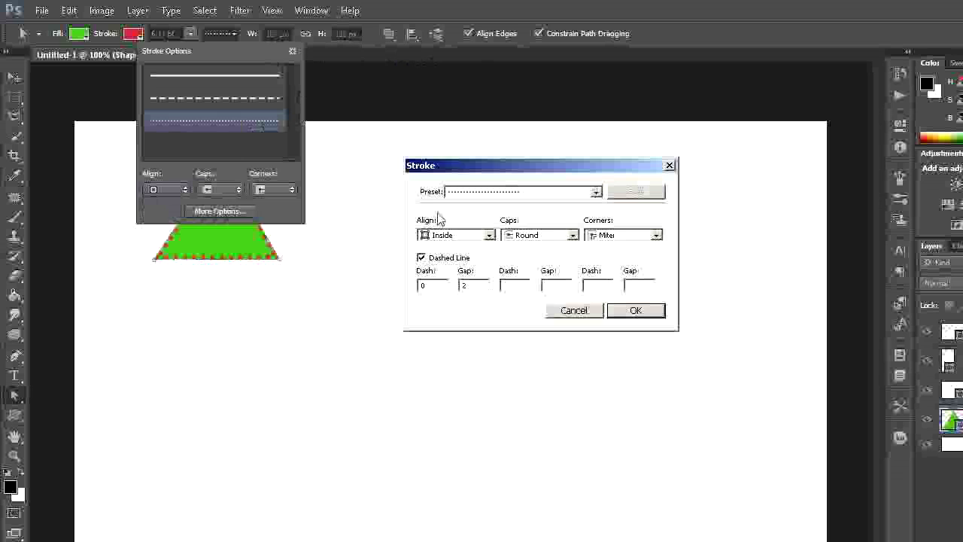
Step: Try the dashed preset and Dashed Line toggle, then confirm the fine dotted stroke
{"action": "left_click", "coordinate": [596, 192]}
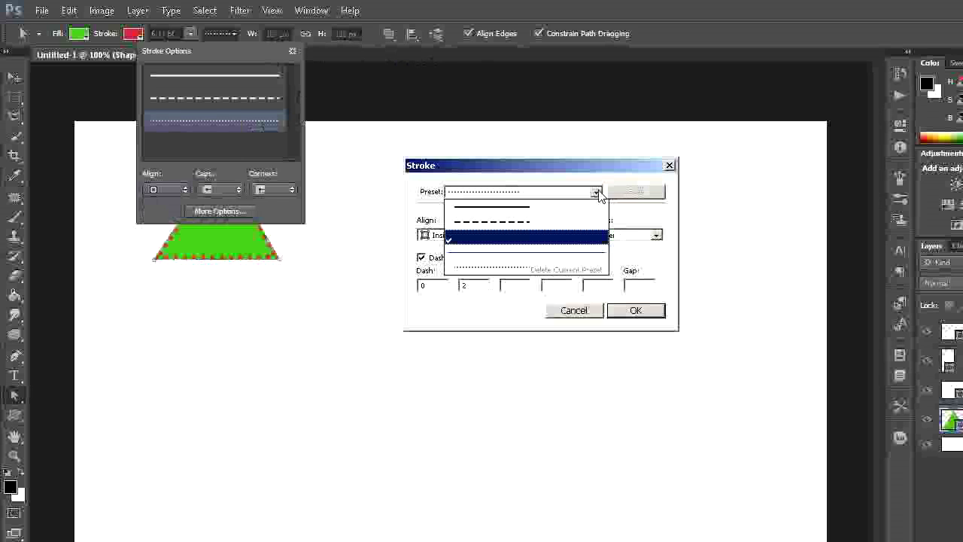
{"action": "left_click", "coordinate": [516, 224]}
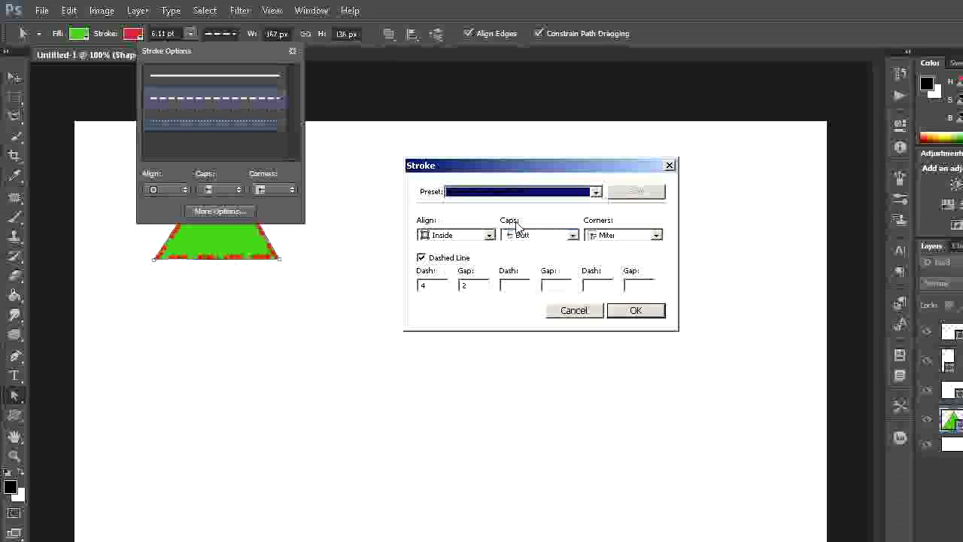
{"action": "left_click", "coordinate": [596, 193]}
{"action": "left_click", "coordinate": [599, 193]}
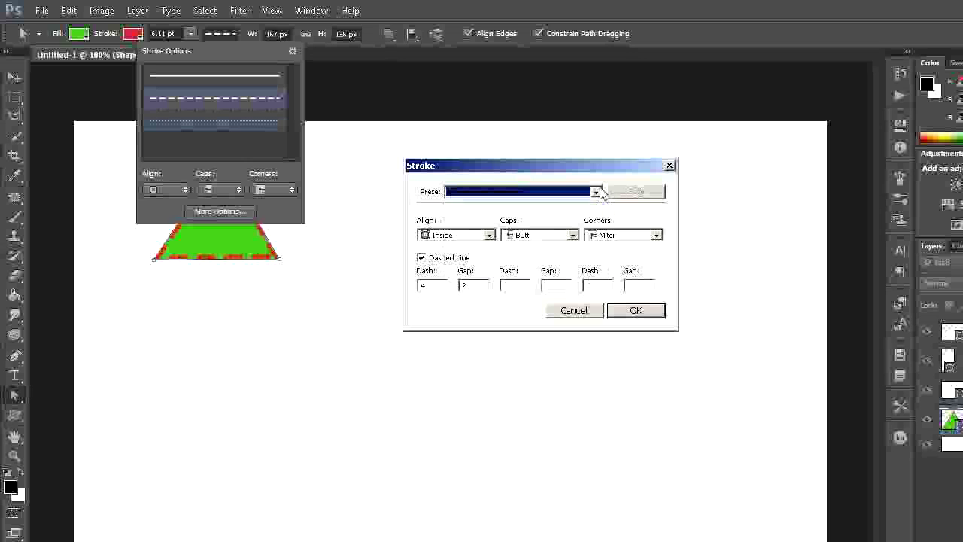
{"action": "left_click", "coordinate": [422, 258]}
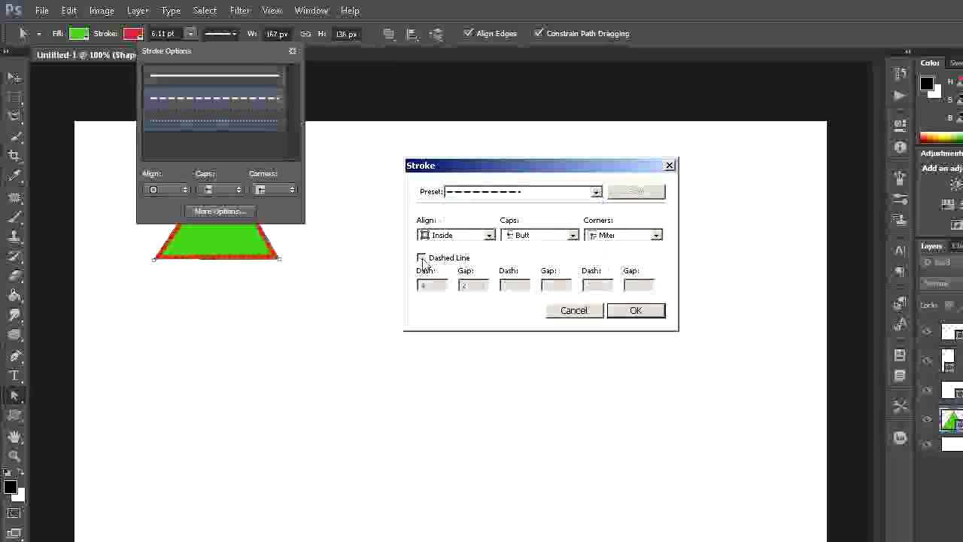
{"action": "left_click", "coordinate": [422, 258]}
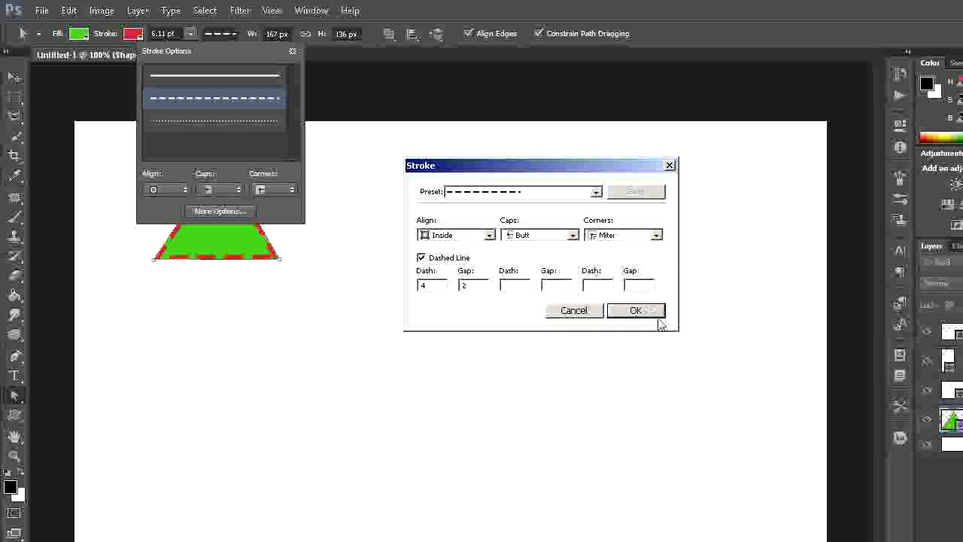
{"action": "left_click", "coordinate": [670, 165]}
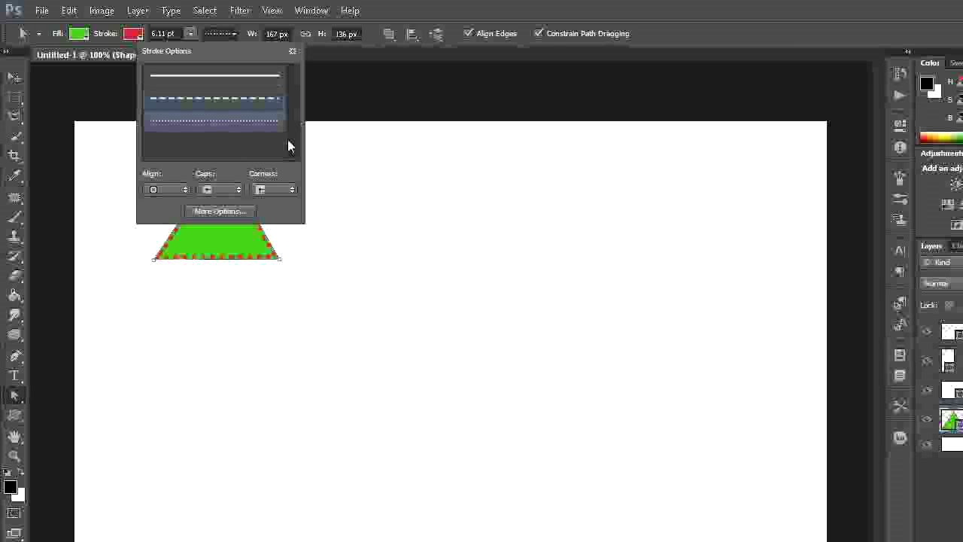
Step: With Rubber Band enabled, draw a closed curvy pen path below the triangle
{"action": "left_click", "coordinate": [384, 109]}
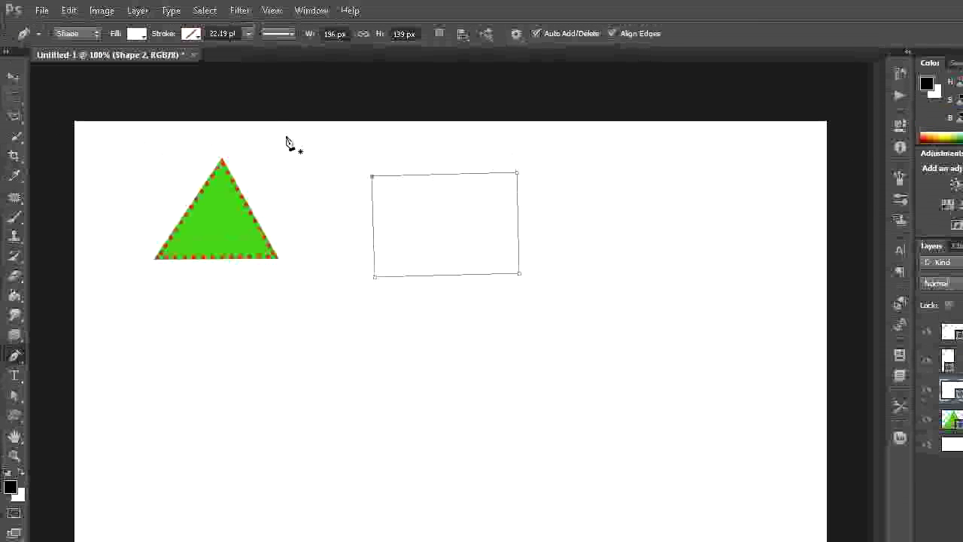
{"action": "left_click", "coordinate": [525, 39]}
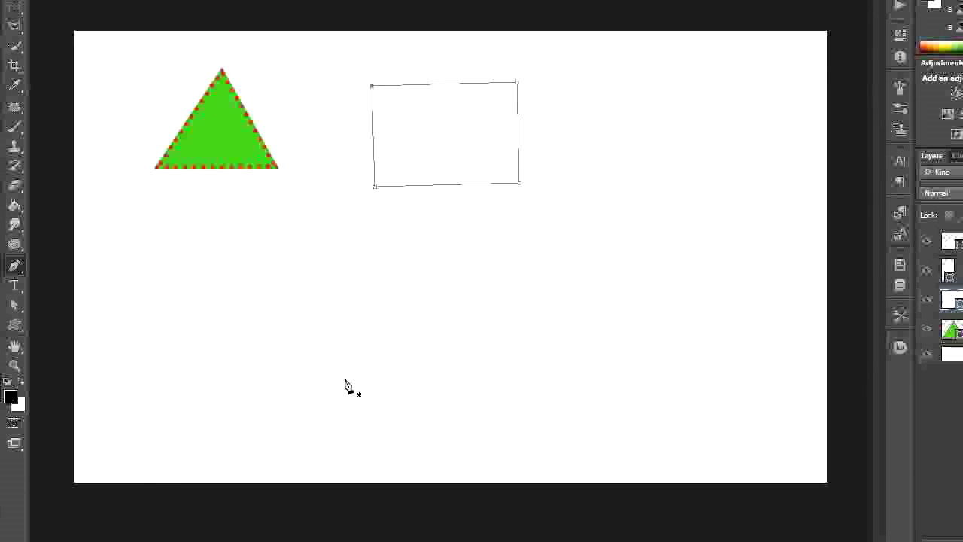
{"action": "left_click", "coordinate": [344, 378]}
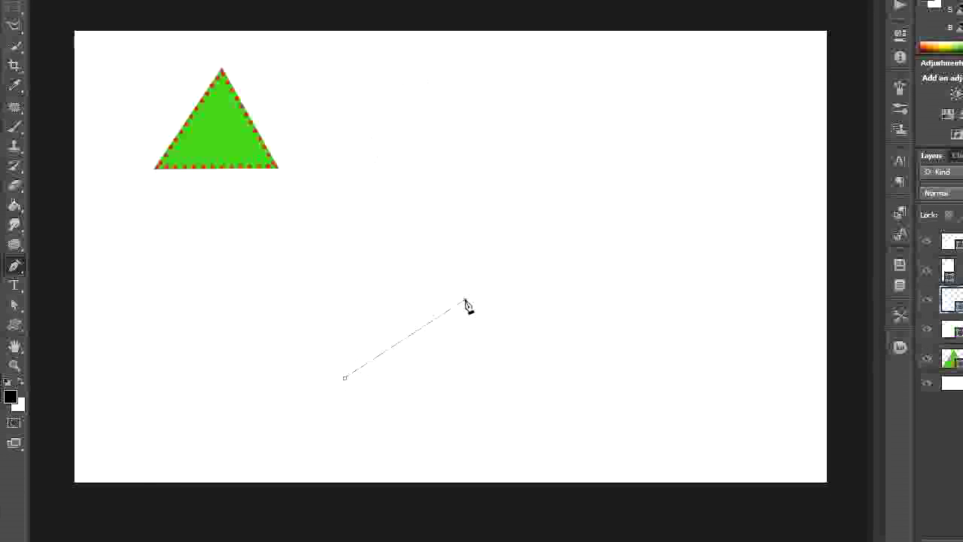
{"action": "mouse_move", "coordinate": [465, 301]}
{"action": "left_mouse_down"}
{"action": "mouse_move", "coordinate": [554, 366]}
{"action": "mouse_move", "coordinate": [475, 476]}
{"action": "left_mouse_up"}
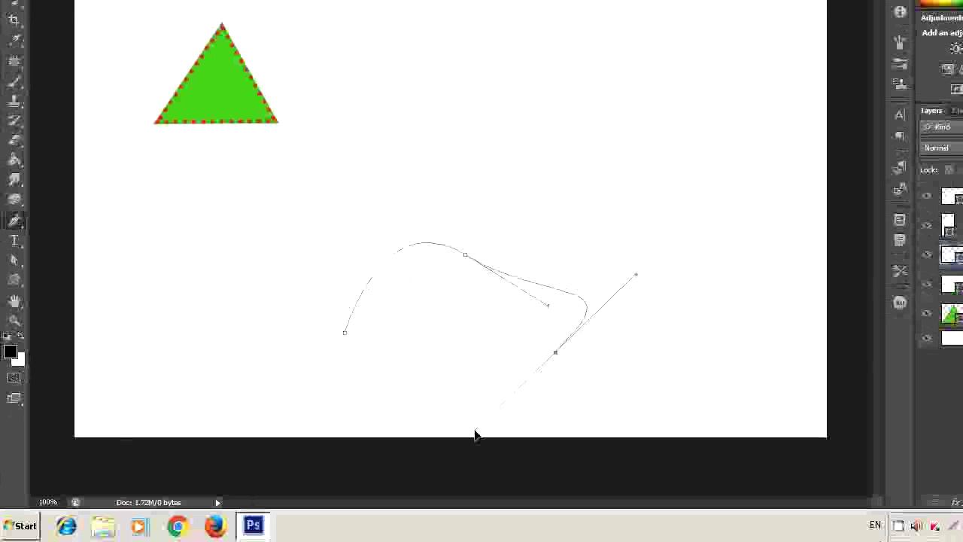
{"action": "left_click_drag", "start_coordinate": [400, 421], "coordinate": [321, 392]}
{"action": "left_click_drag", "start_coordinate": [297, 336], "coordinate": [341, 267]}
{"action": "left_click_drag", "start_coordinate": [346, 334], "coordinate": [351, 344]}
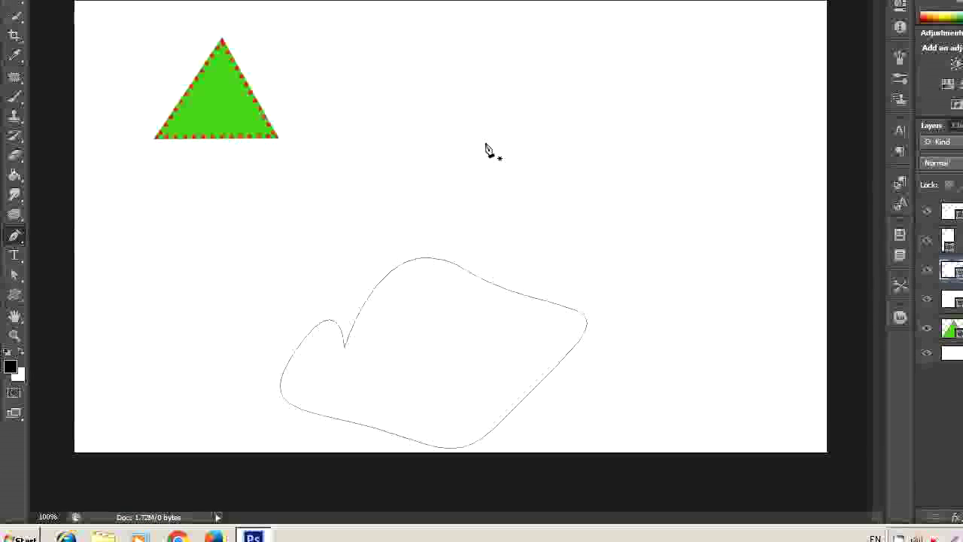